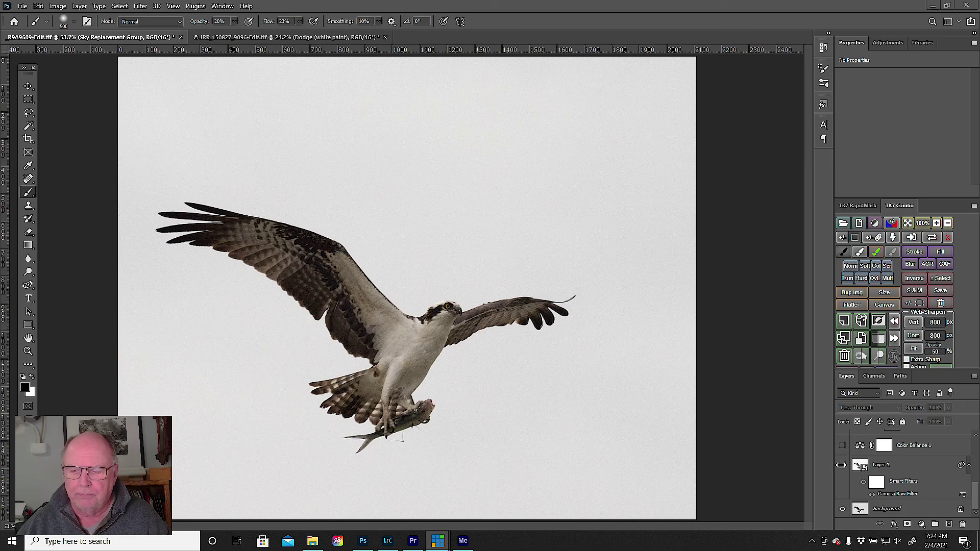
# - Show Layer 1 and inspect its Camera Raw Filter settings with the osprey's head enlarged, keeping the settings as they are
pyautogui.click(843, 464)
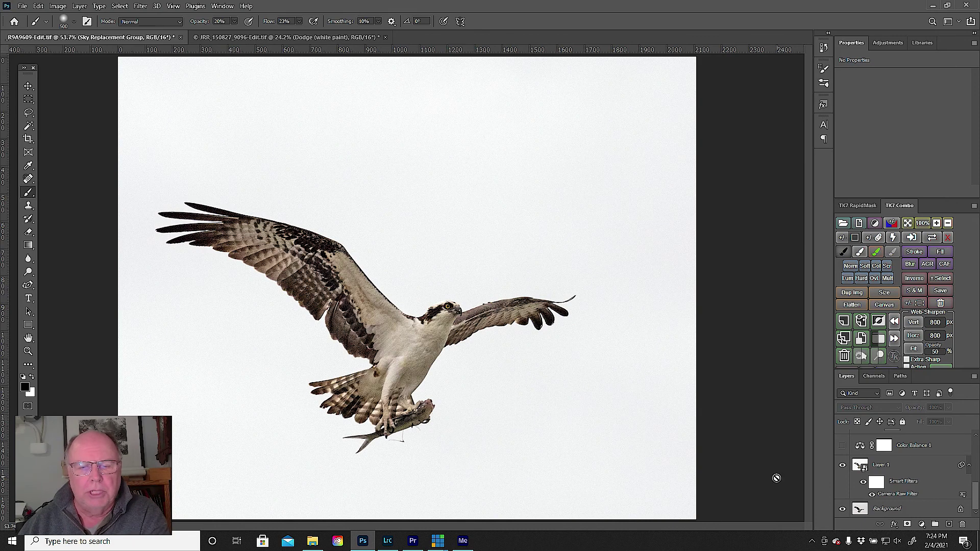
pyautogui.click(904, 496)
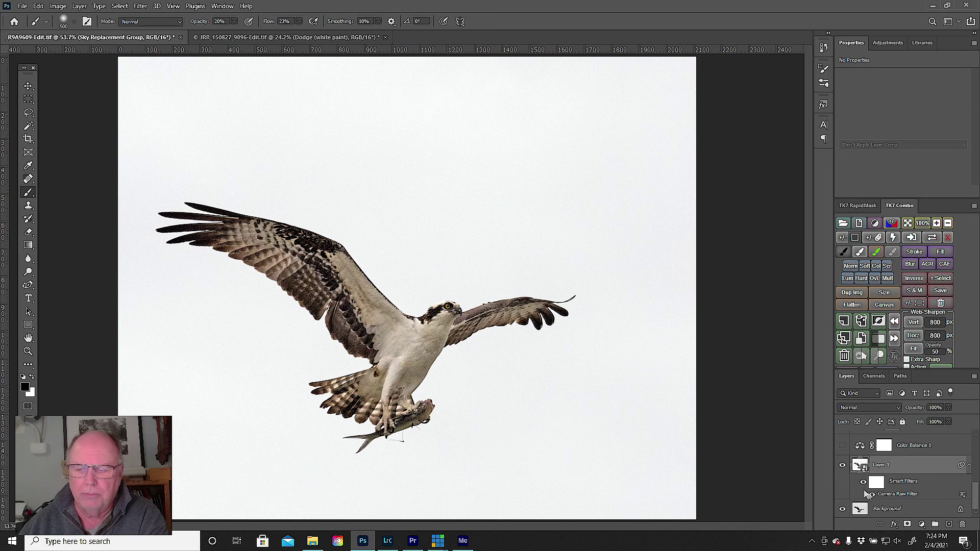
pyautogui.doubleClick(895, 493)
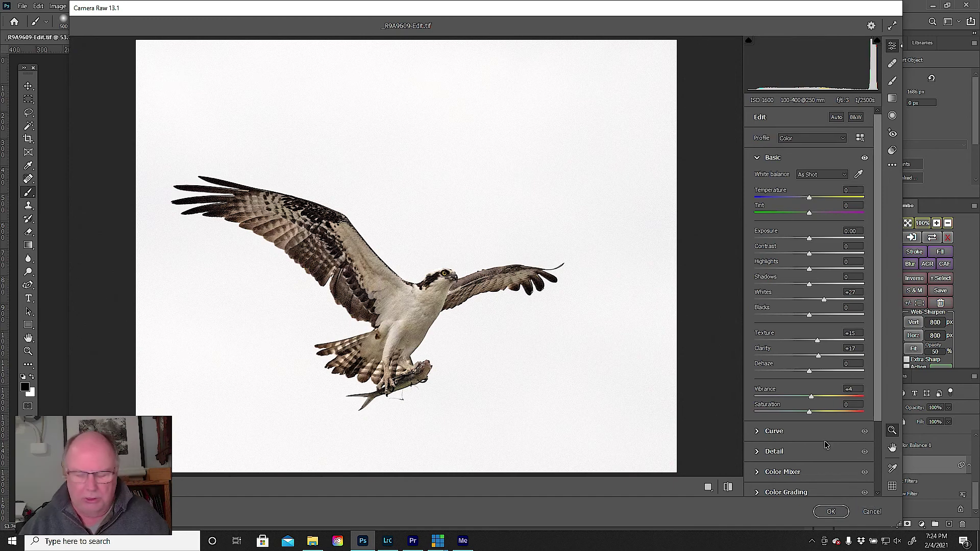
pyautogui.hotkey('ctrl', '+')
pyautogui.hotkey('ctrl', '+')
pyautogui.hotkey('ctrl', '+')
pyautogui.hotkey('ctrl', '+')
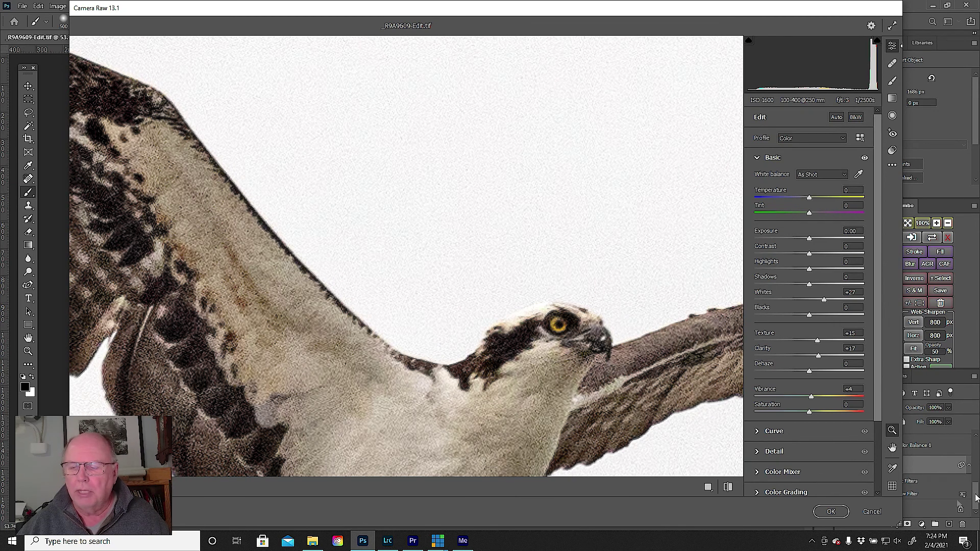
pyautogui.click(830, 512)
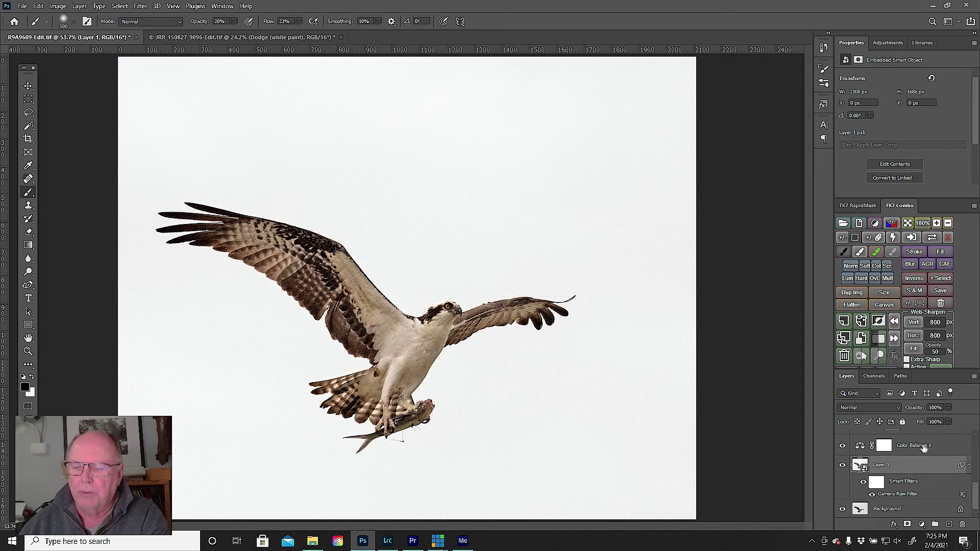
# - Select the Color Balance 1 adjustment layer and compare the image with and without it
pyautogui.click(860, 445)
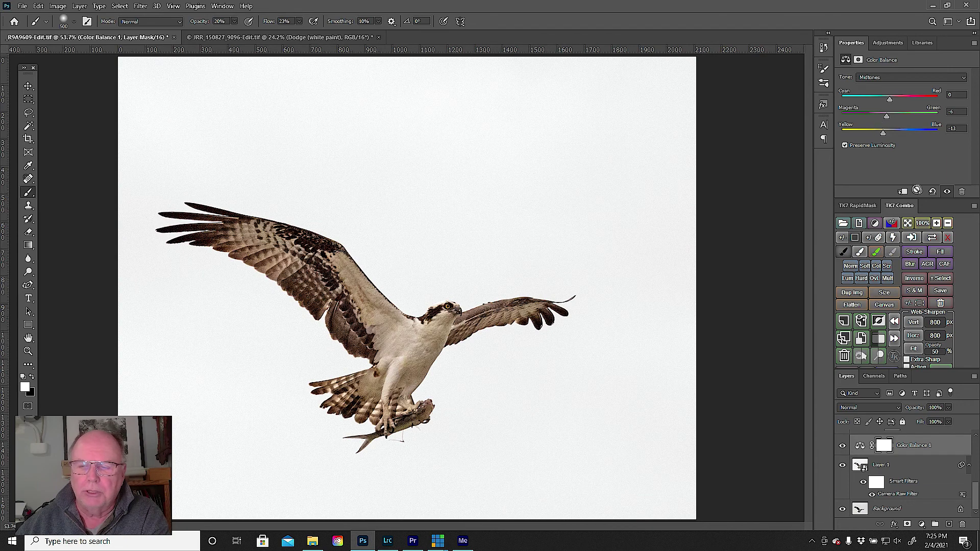
pyautogui.click(844, 446)
pyautogui.click(843, 446)
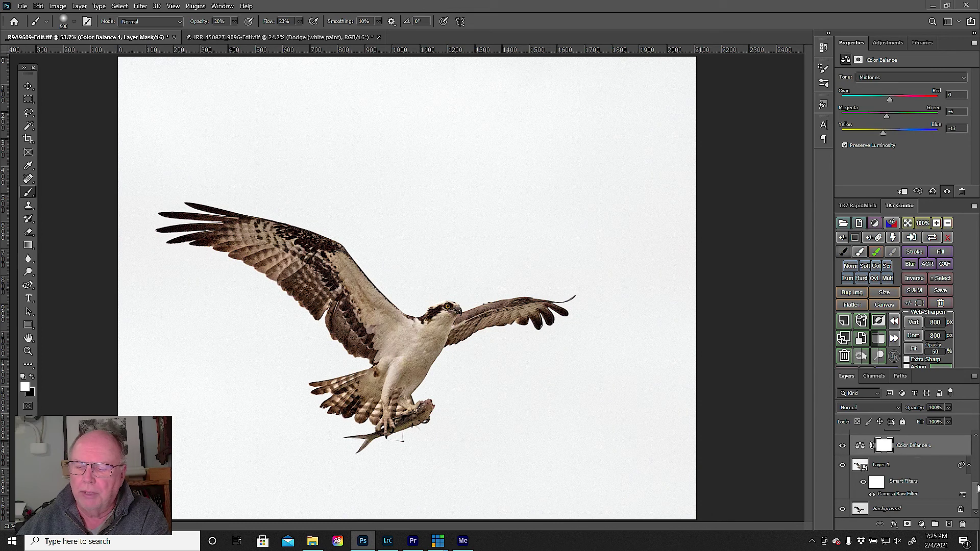
# - Stamp all visible layers into a new layer directly above Color Balance 1
pyautogui.scroll(5, 976, 492)
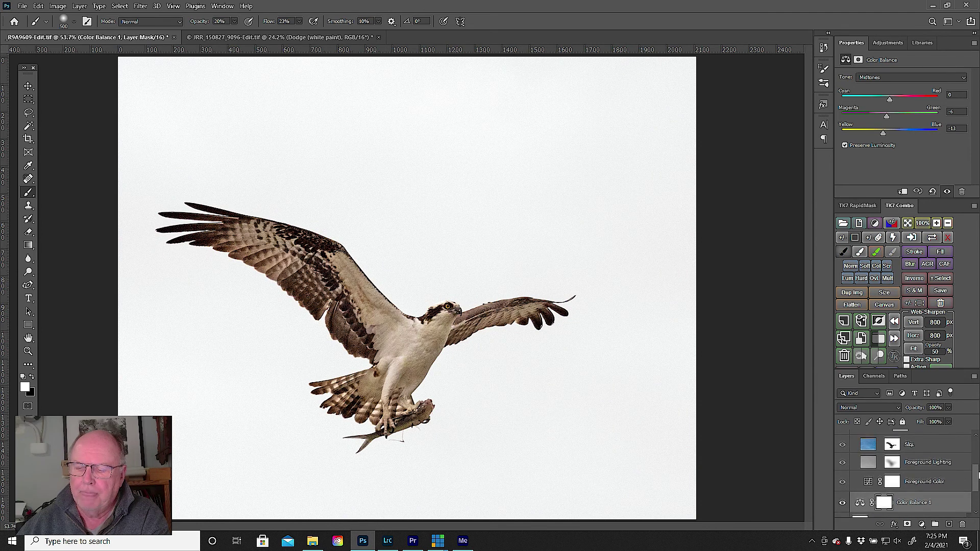
pyautogui.scroll(2, 974, 481)
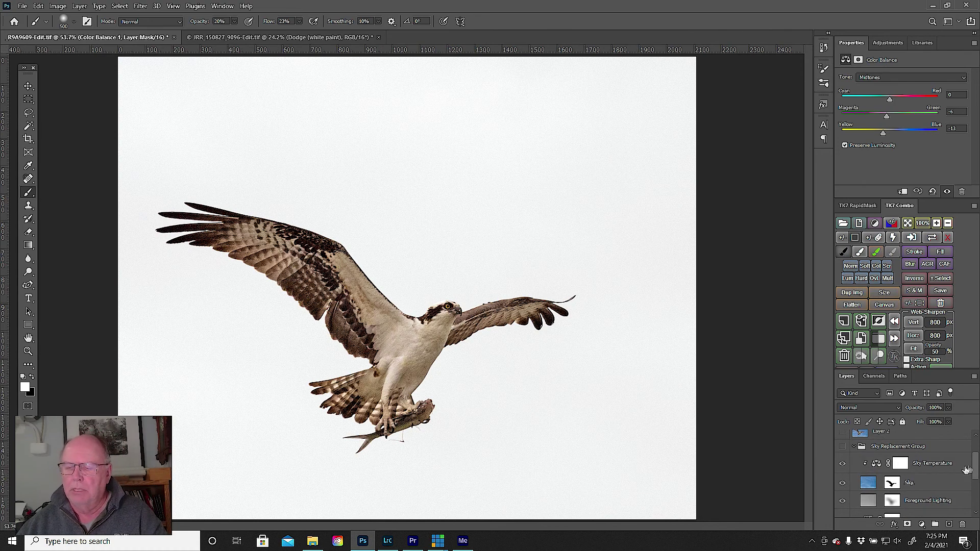
pyautogui.scroll(-4, 976, 465)
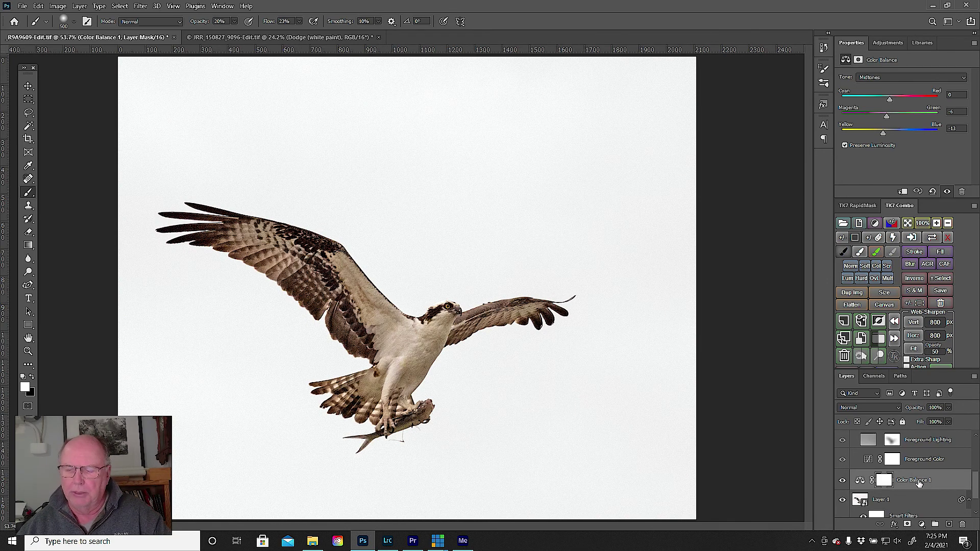
pyautogui.hotkey('ctrl', 'alt', 'shift', 'e')
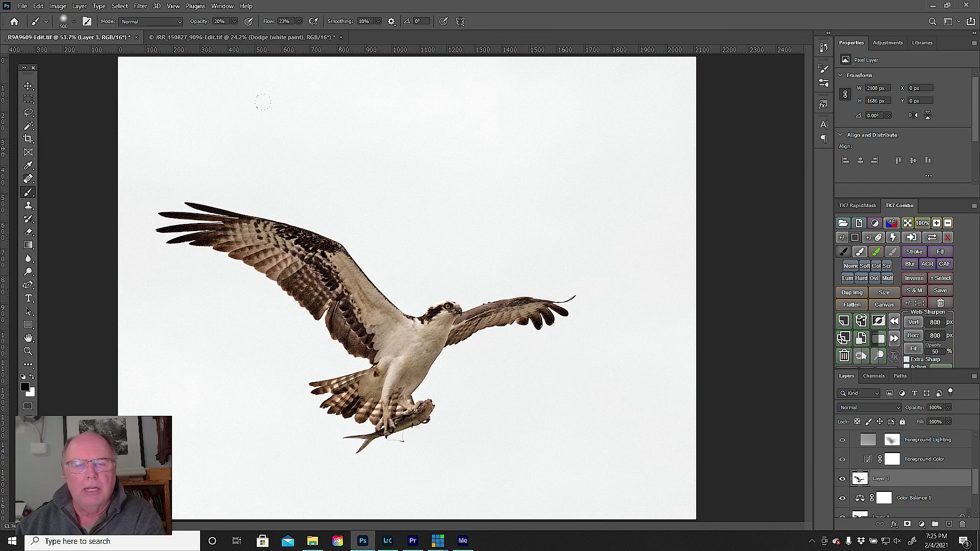
# - Start Sky Replacement on the stamped layer and look through the Blue Skies presets
pyautogui.click(38, 6)
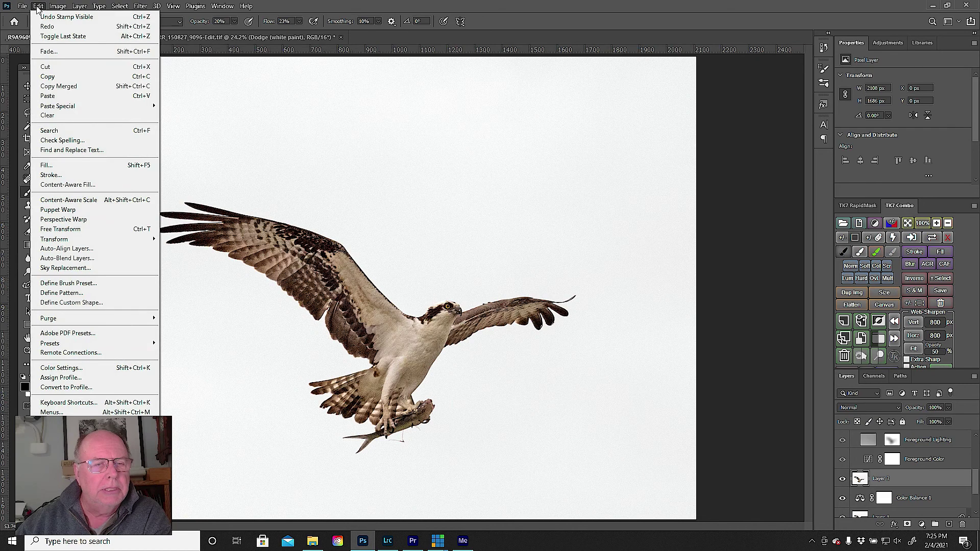
pyautogui.click(38, 6)
pyautogui.click(38, 6)
pyautogui.click(63, 268)
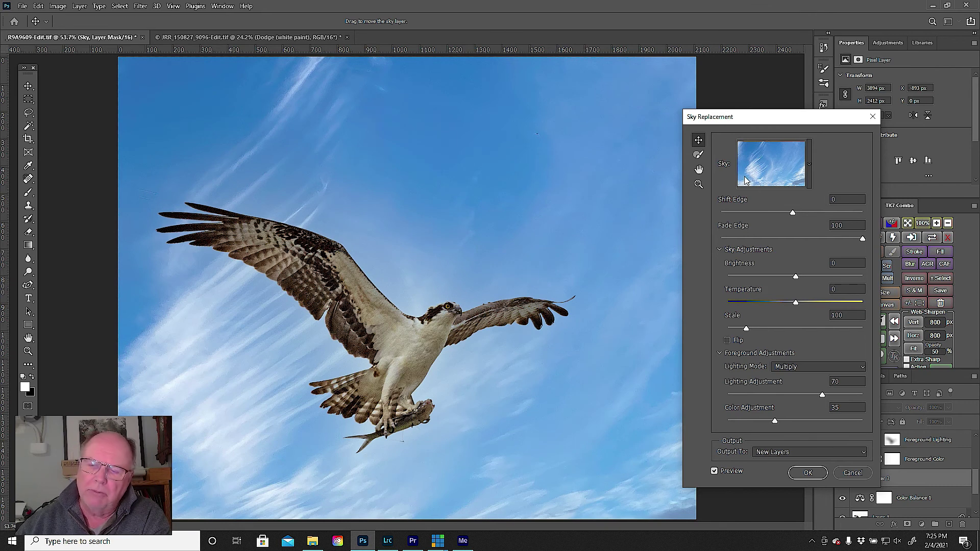
pyautogui.click(808, 162)
pyautogui.moveTo(827, 258); pyautogui.dragTo(831, 231)
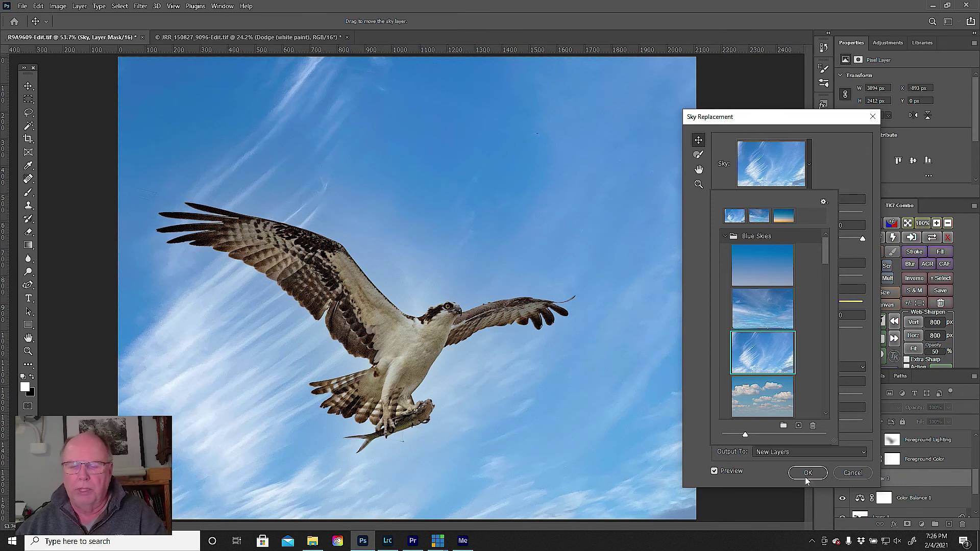
pyautogui.click(821, 487)
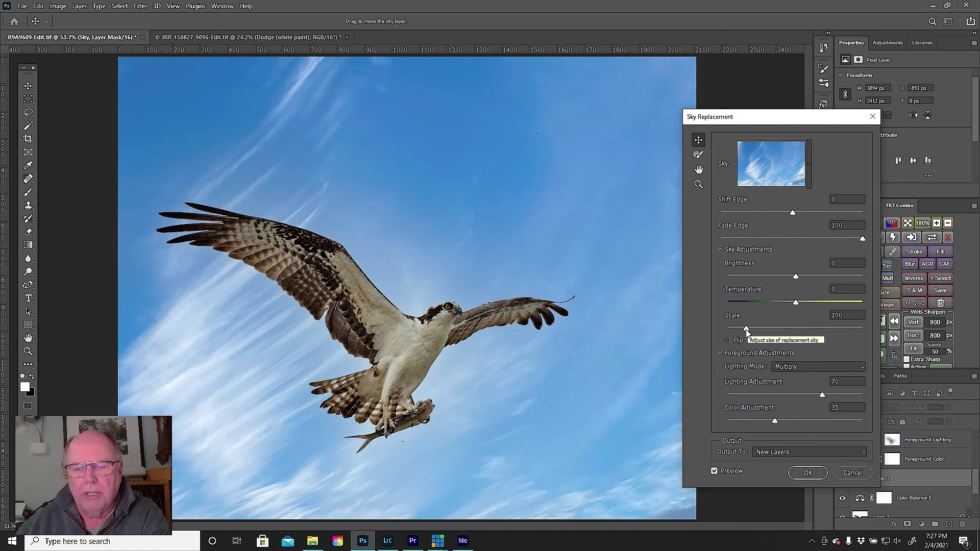
# - Try enlarging the wispy-cloud sky to a scale of 286 and bring it back to 99
pyautogui.moveTo(747, 330); pyautogui.dragTo(816, 331)
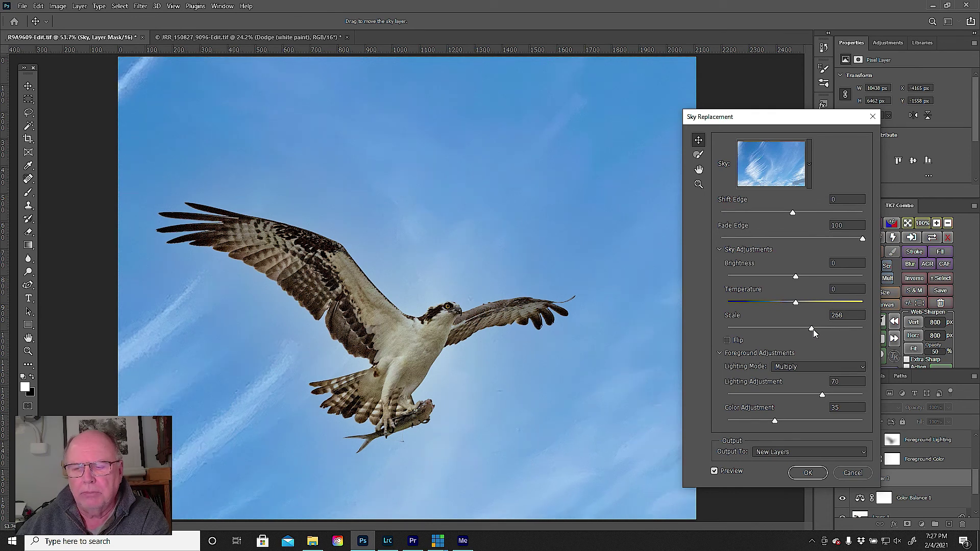
pyautogui.moveTo(818, 329); pyautogui.dragTo(819, 329)
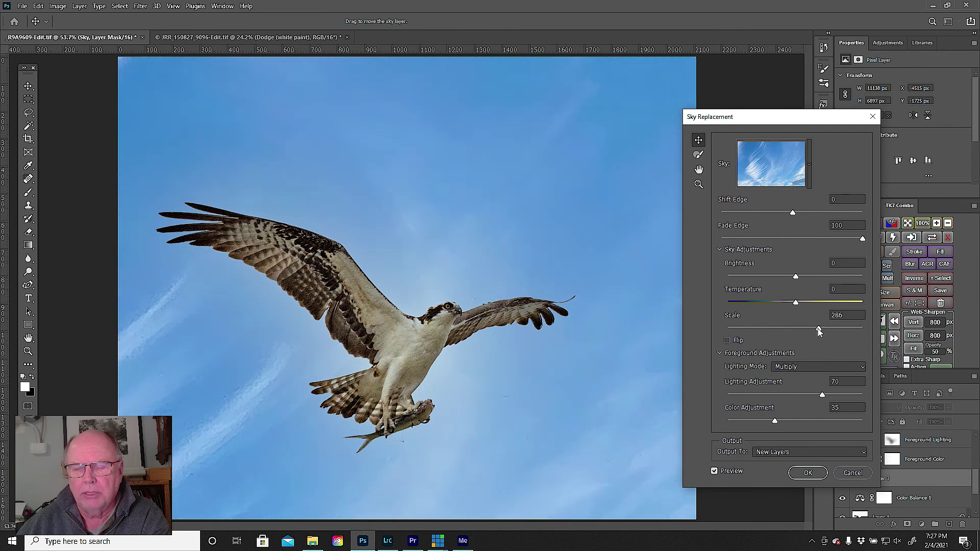
pyautogui.moveTo(819, 330); pyautogui.dragTo(746, 332)
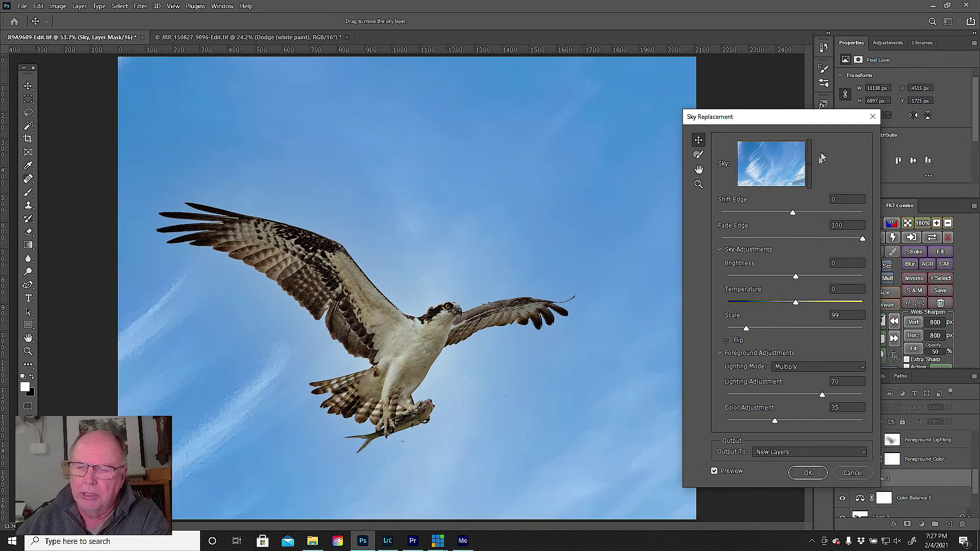
# - Choose the Blue Skies preset with scattered puffy white clouds as the replacement sky
pyautogui.click(809, 163)
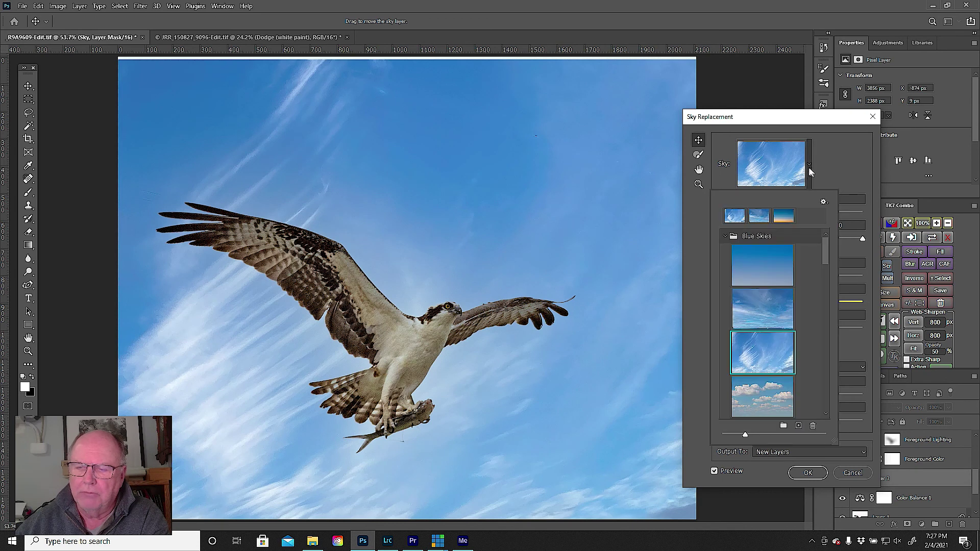
pyautogui.click(759, 389)
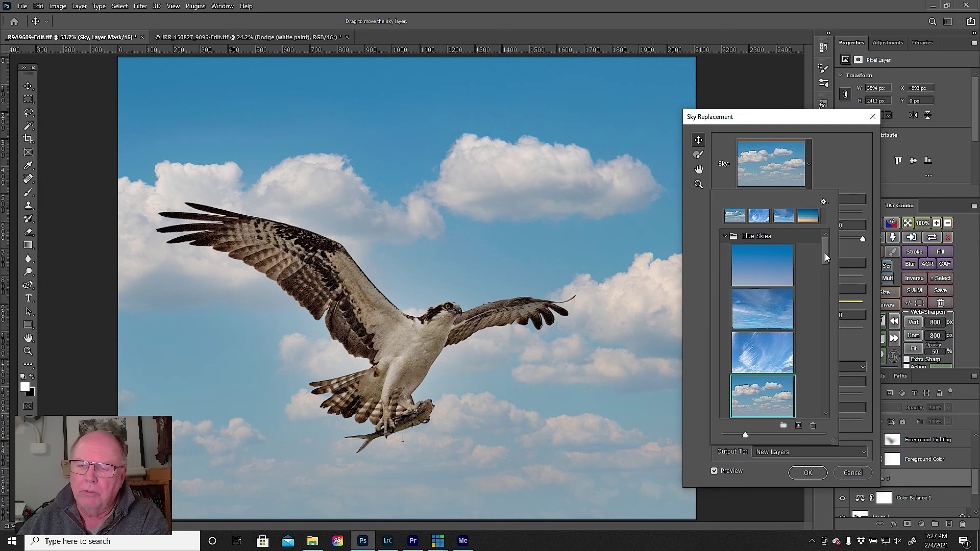
pyautogui.click(846, 165)
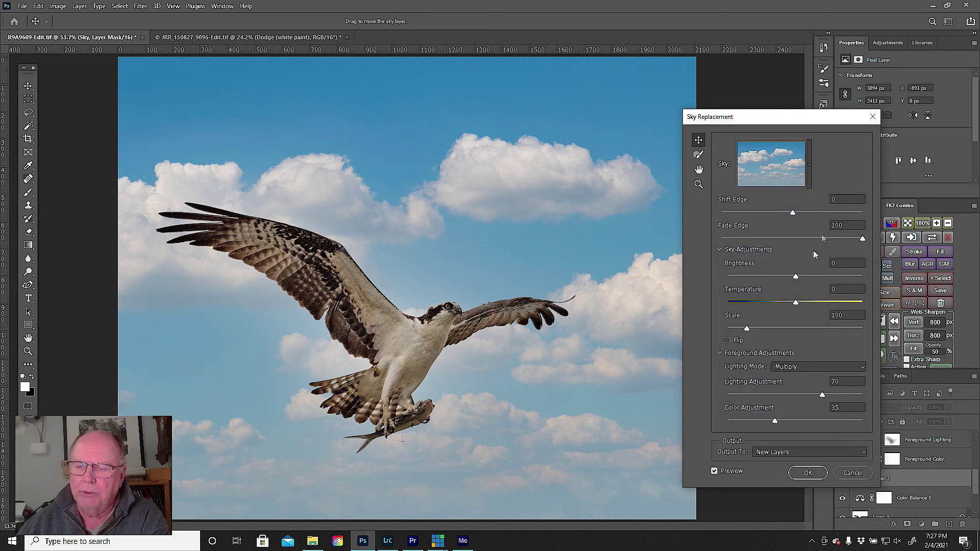
# - Enlarge the replacement sky to a scale of 318 and shift it so the large clouds frame the osprey
pyautogui.moveTo(747, 329); pyautogui.dragTo(765, 328)
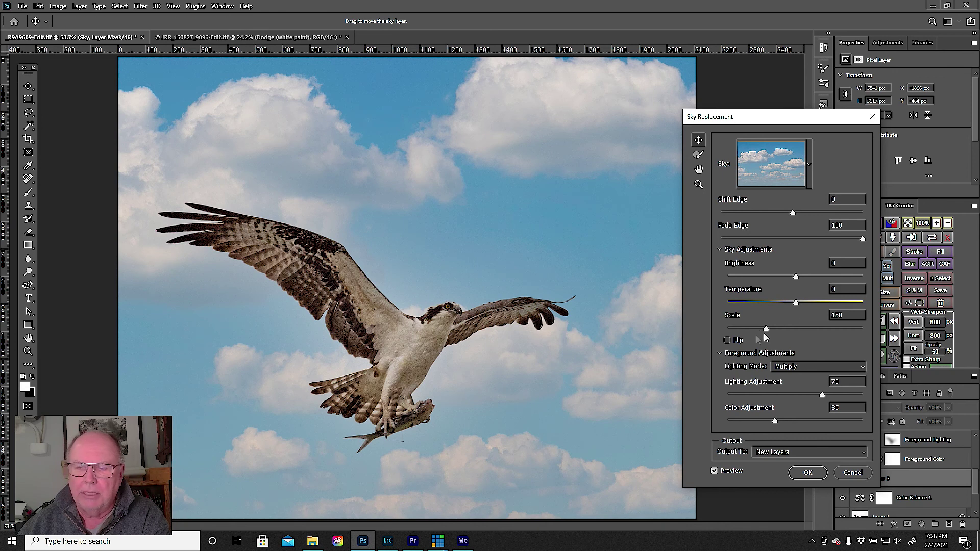
pyautogui.moveTo(766, 329); pyautogui.dragTo(808, 329)
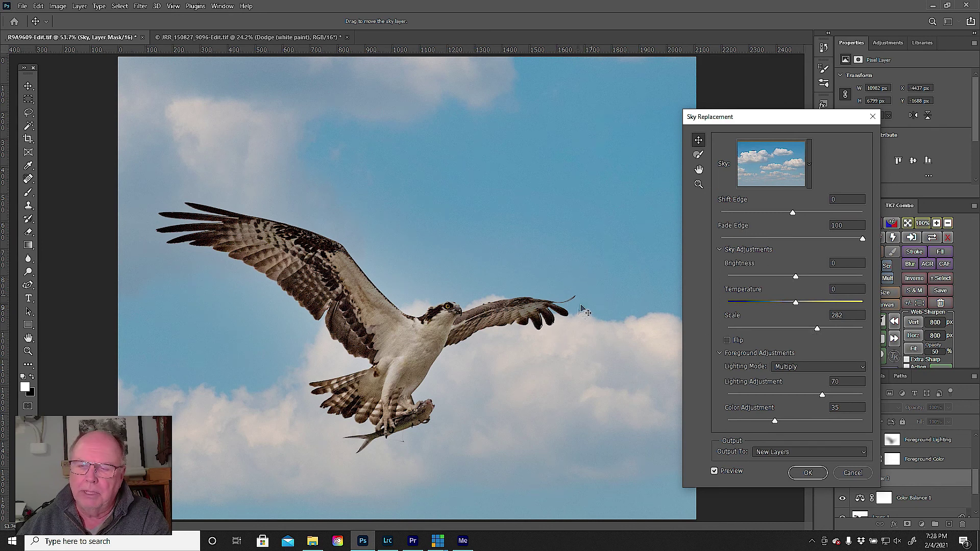
pyautogui.moveTo(538, 227); pyautogui.dragTo(663, 296)
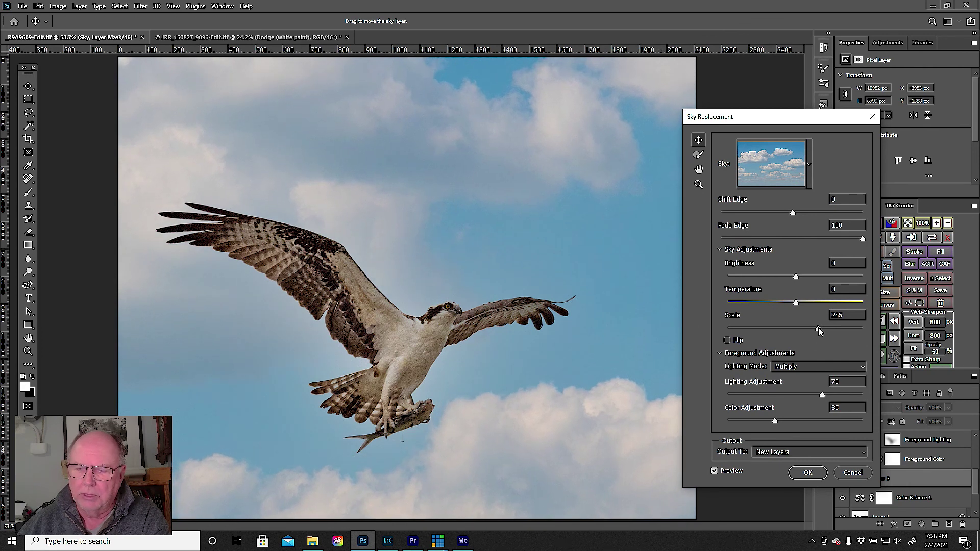
pyautogui.moveTo(818, 328); pyautogui.dragTo(832, 328)
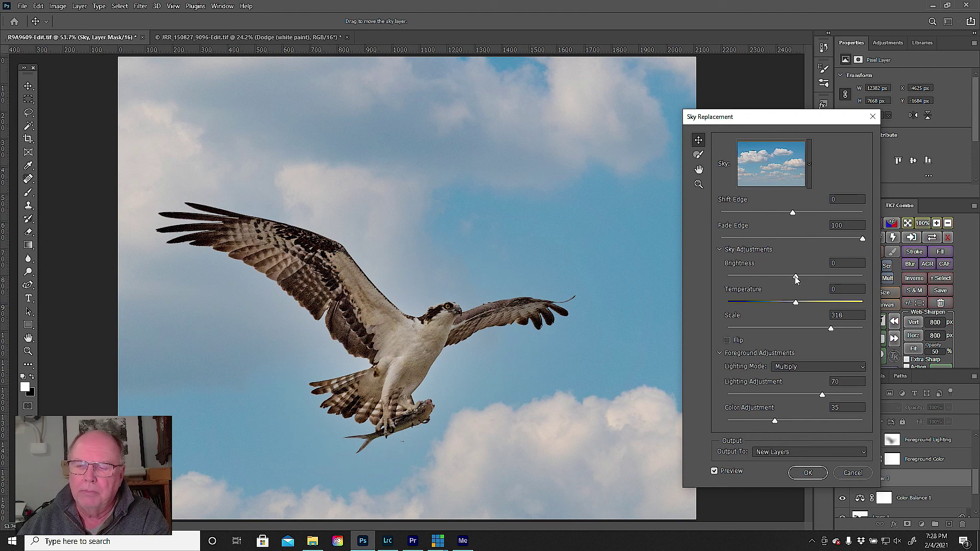
# - Set the sky's brightness to 34 and temperature to 23, and apply the replacement as new layers
pyautogui.moveTo(800, 278); pyautogui.dragTo(818, 283)
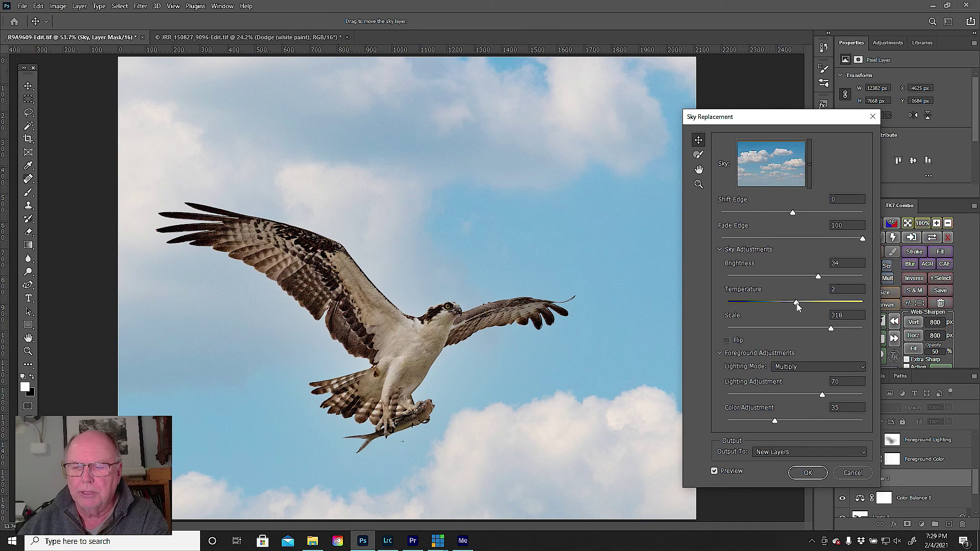
pyautogui.moveTo(804, 306); pyautogui.dragTo(812, 308)
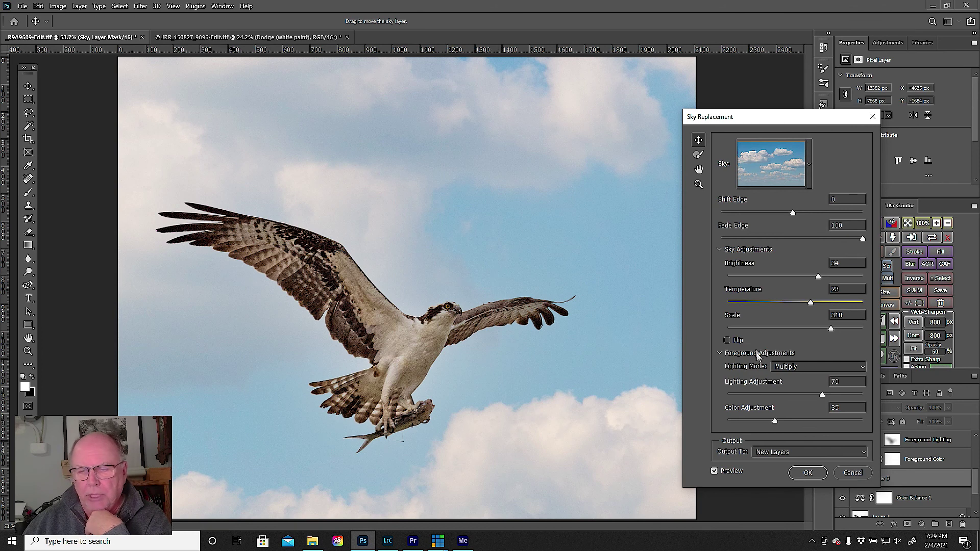
pyautogui.click(808, 472)
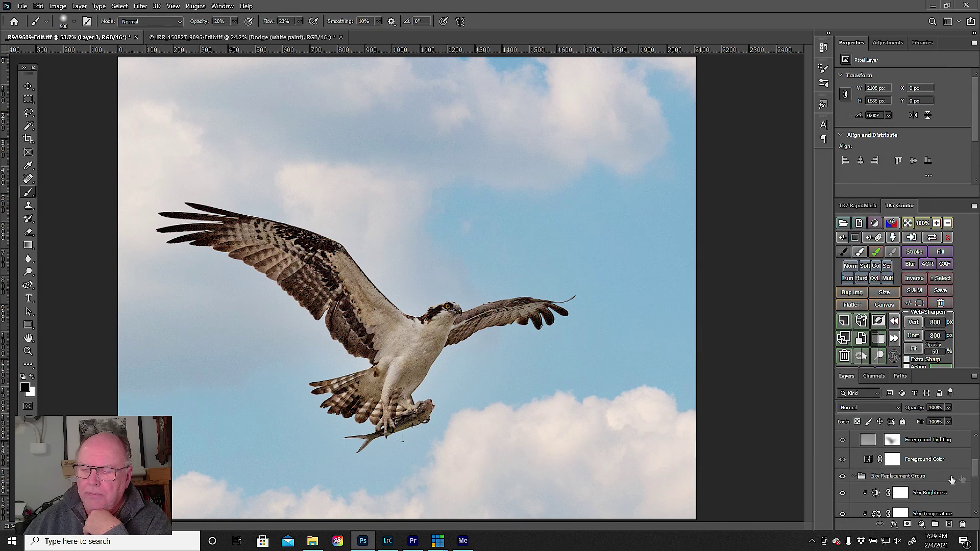
# - Display the Sky layer's mask on its own in the Sky Replacement Group and examine the osprey's edges at 100%
pyautogui.moveTo(976, 471); pyautogui.dragTo(976, 479)
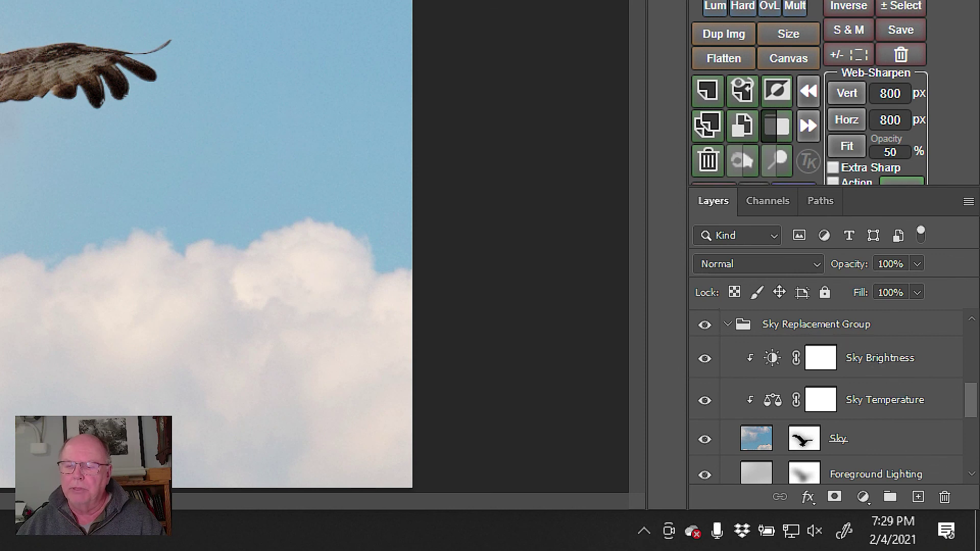
pyautogui.moveTo(972, 408)
pyautogui.mouseDown()
pyautogui.moveTo(974, 426)
pyautogui.moveTo(974, 411)
pyautogui.mouseUp()
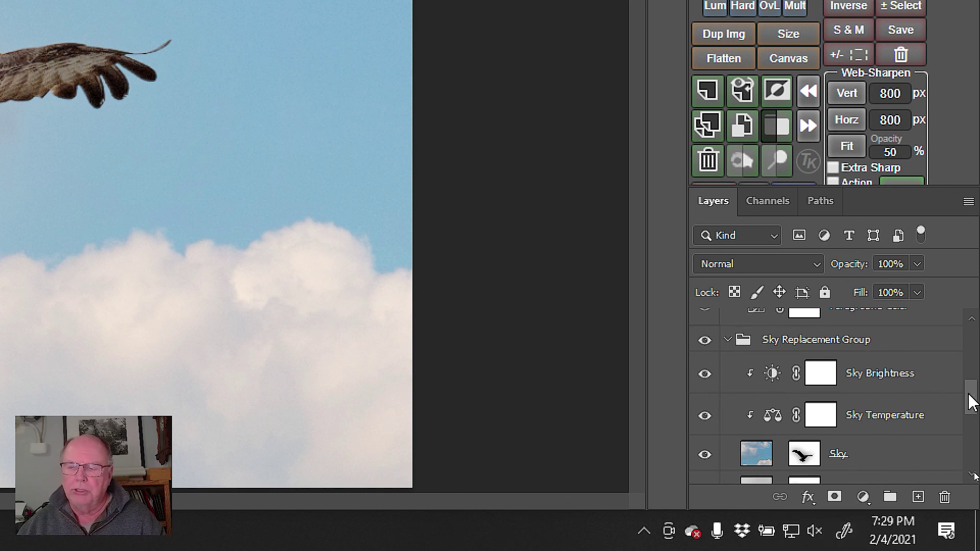
pyautogui.moveTo(805, 456); pyautogui.dragTo(809, 443)
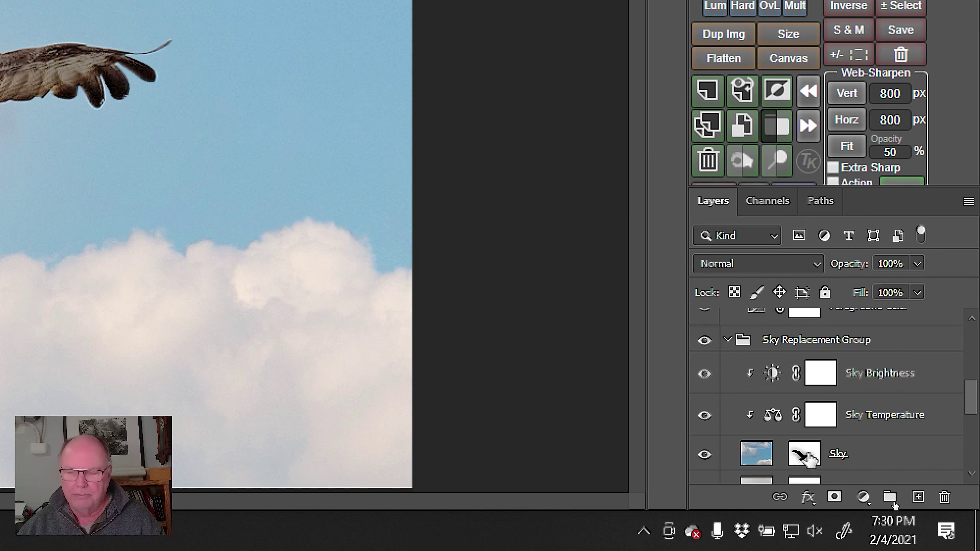
pyautogui.keyDown('alt'); pyautogui.click(804, 456); pyautogui.keyUp('alt')
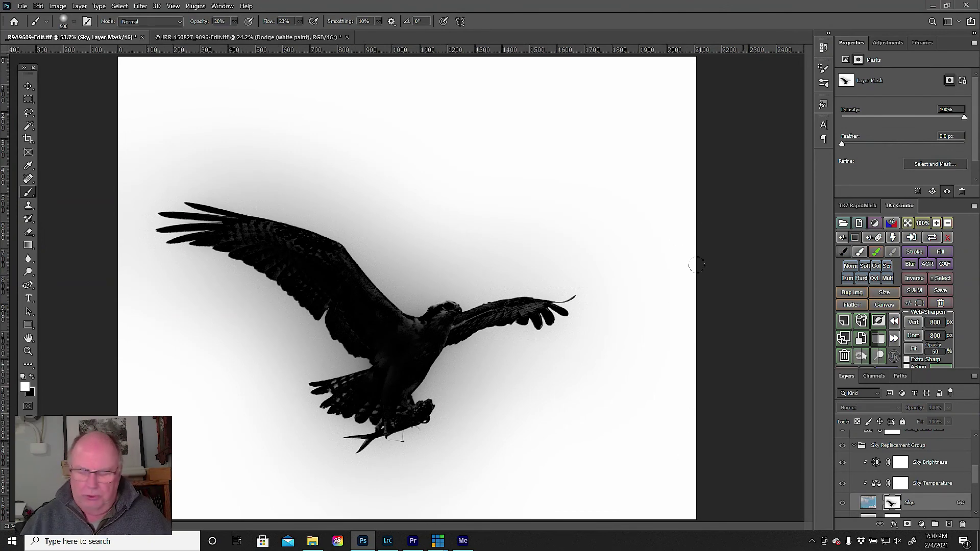
pyautogui.hotkey('ctrl', '1')
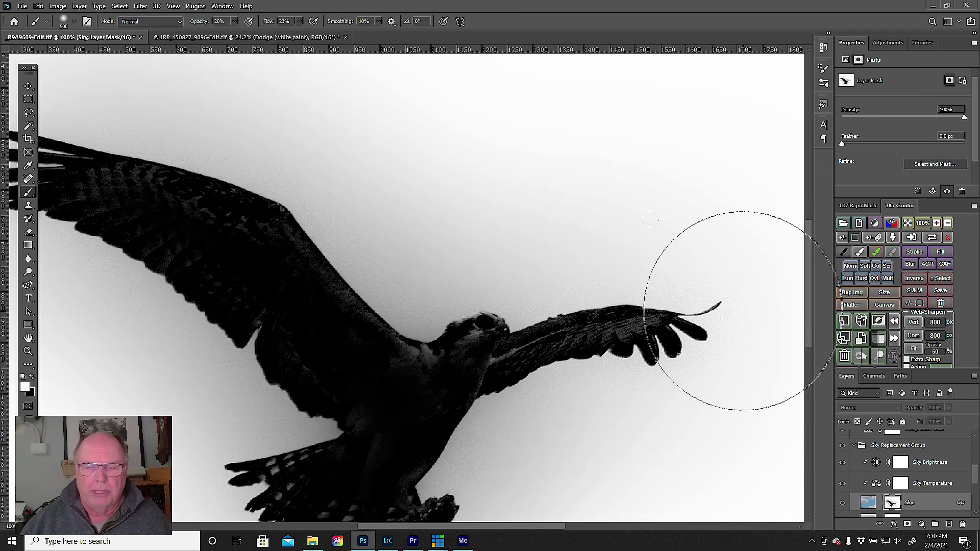
pyautogui.moveTo(536, 213); pyautogui.dragTo(659, 155)
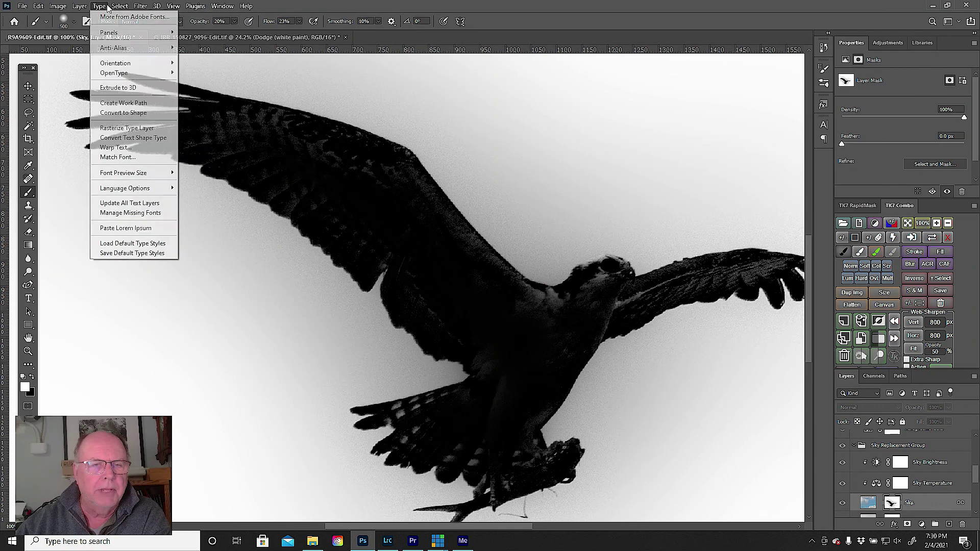
# - Examine the Sky layer's mask in the Select and Mask workspace and exit without applying any refinement
pyautogui.click(126, 8)
pyautogui.click(122, 10)
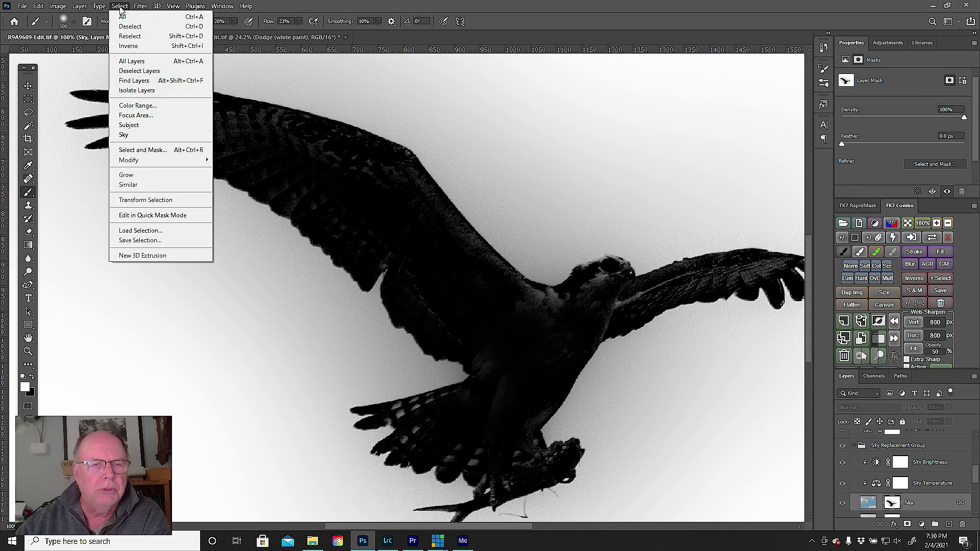
pyautogui.click(146, 149)
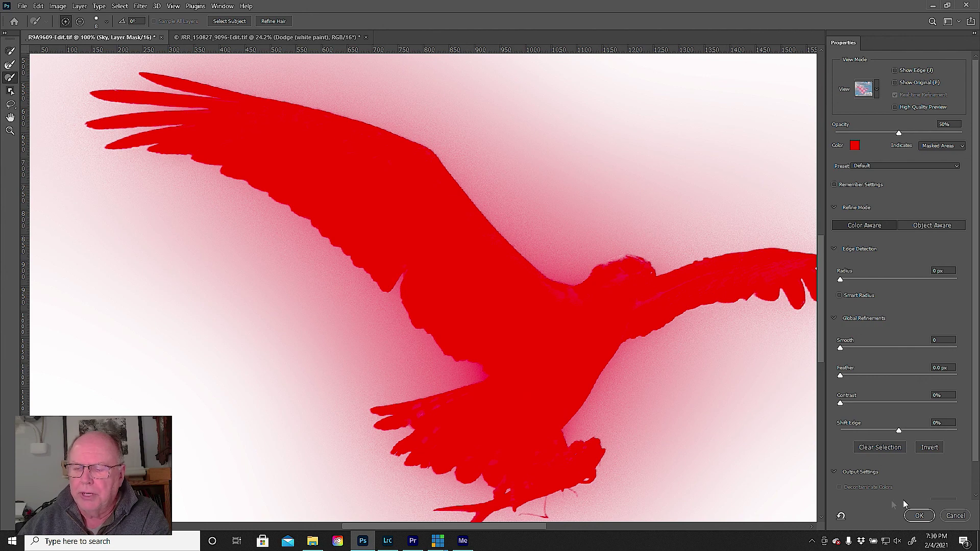
pyautogui.click(956, 516)
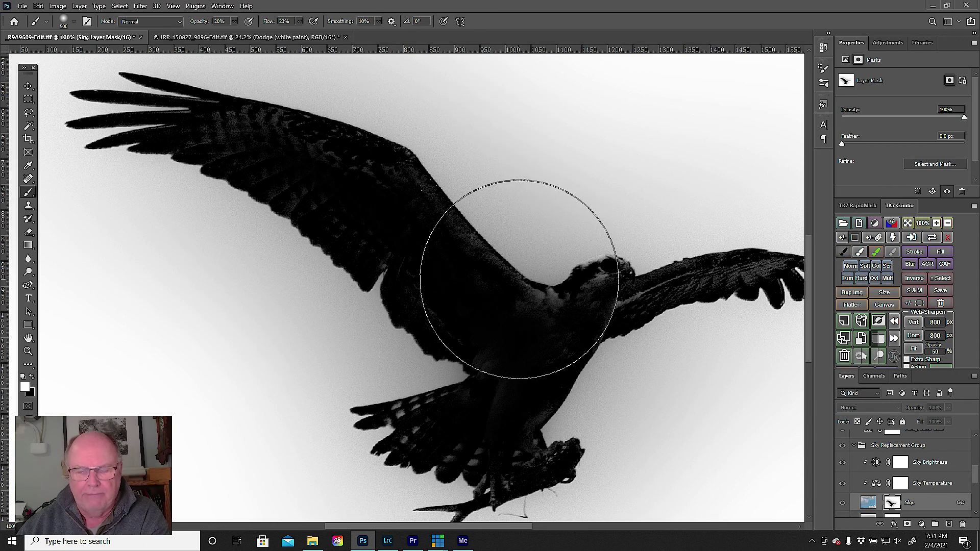
# - Return from the mask view to the image and examine the osprey's wing, breast and head edges against the sky at 300%
pyautogui.keyDown('alt'); pyautogui.click(891, 504); pyautogui.keyUp('alt')
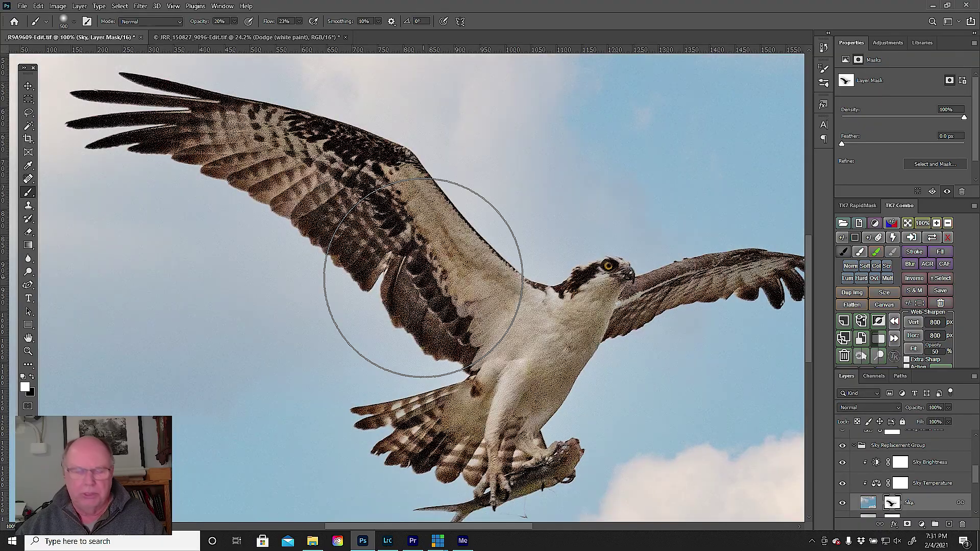
pyautogui.hotkey('ctrl', '+')
pyautogui.hotkey('ctrl', '+')
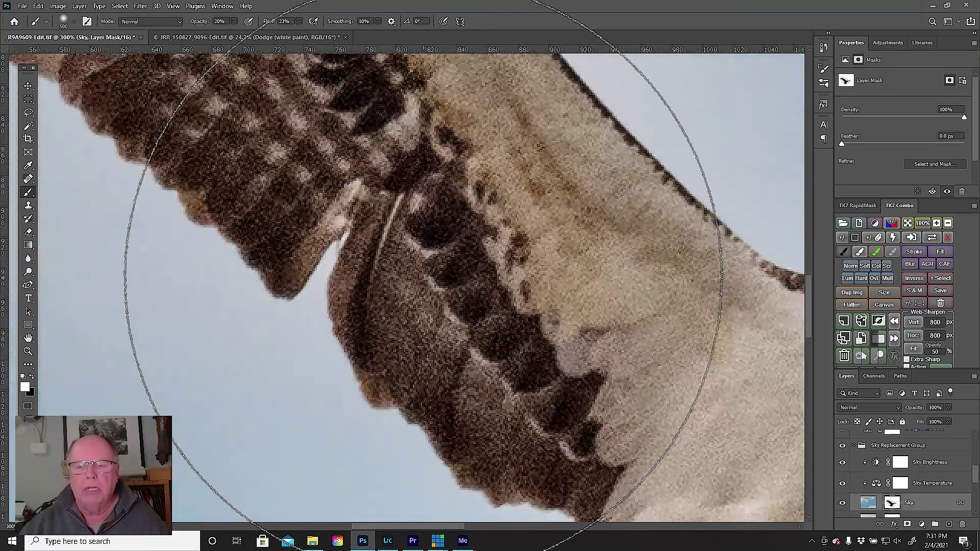
pyautogui.moveTo(583, 303)
pyautogui.mouseDown()
pyautogui.moveTo(430, 452)
pyautogui.moveTo(358, 357)
pyautogui.moveTo(263, 270)
pyautogui.moveTo(317, 357)
pyautogui.moveTo(672, 284)
pyautogui.moveTo(694, 291)
pyautogui.moveTo(574, 262)
pyautogui.moveTo(479, 329)
pyautogui.mouseUp()
pyautogui.moveTo(586, 334); pyautogui.dragTo(340, 286)
pyautogui.moveTo(564, 404); pyautogui.dragTo(216, 419)
pyautogui.moveTo(526, 378); pyautogui.dragTo(780, 215)
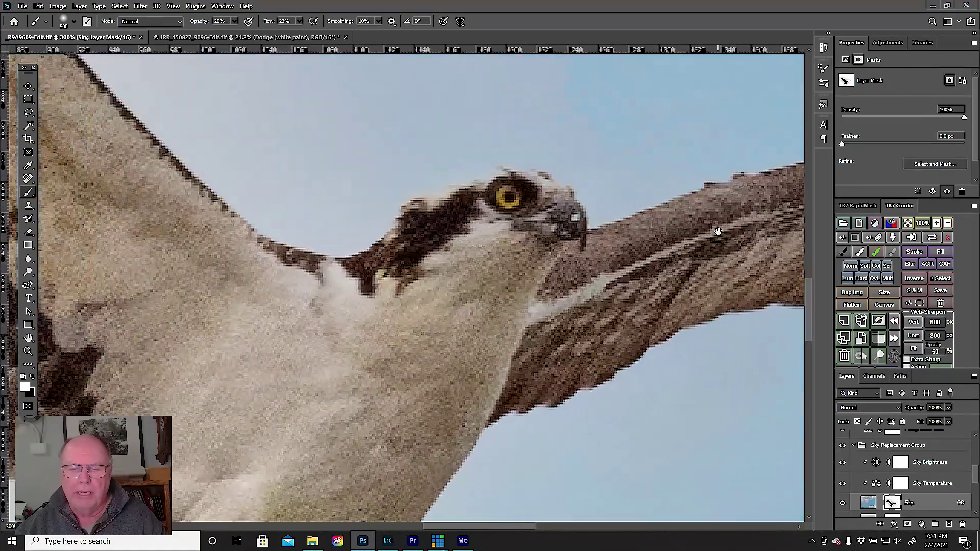
pyautogui.moveTo(715, 232); pyautogui.dragTo(843, 237)
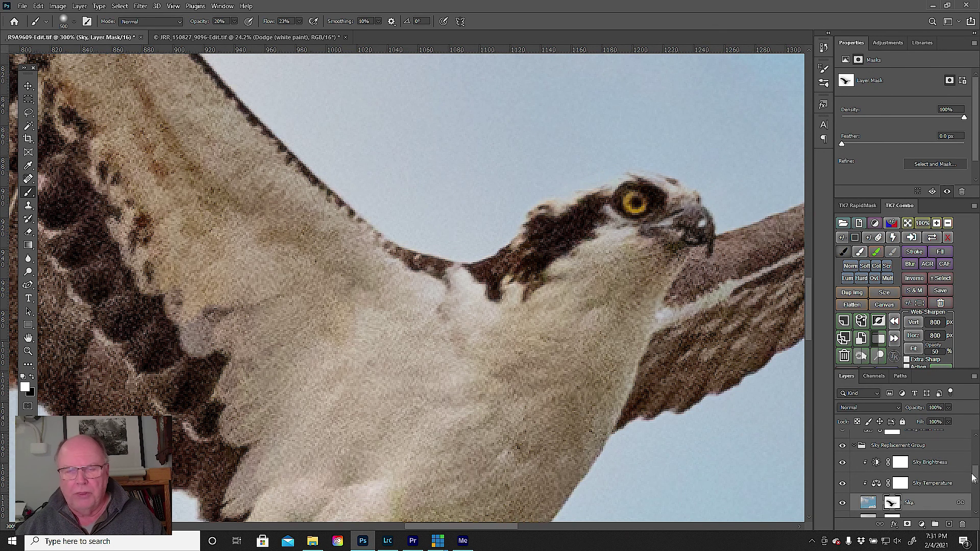
# - Remove the newly added Sky Replacement Group directly above Layer 3
pyautogui.scroll(2, 975, 479)
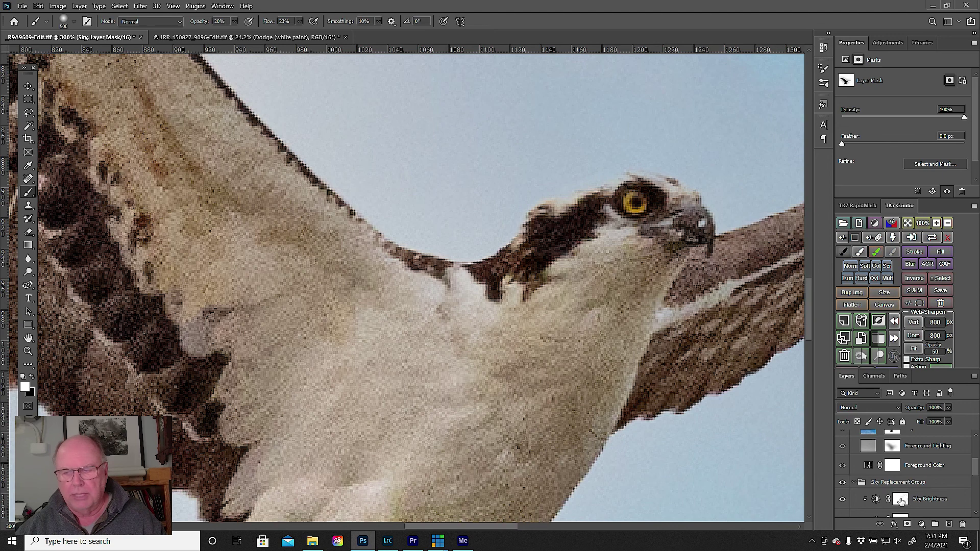
pyautogui.click(945, 482)
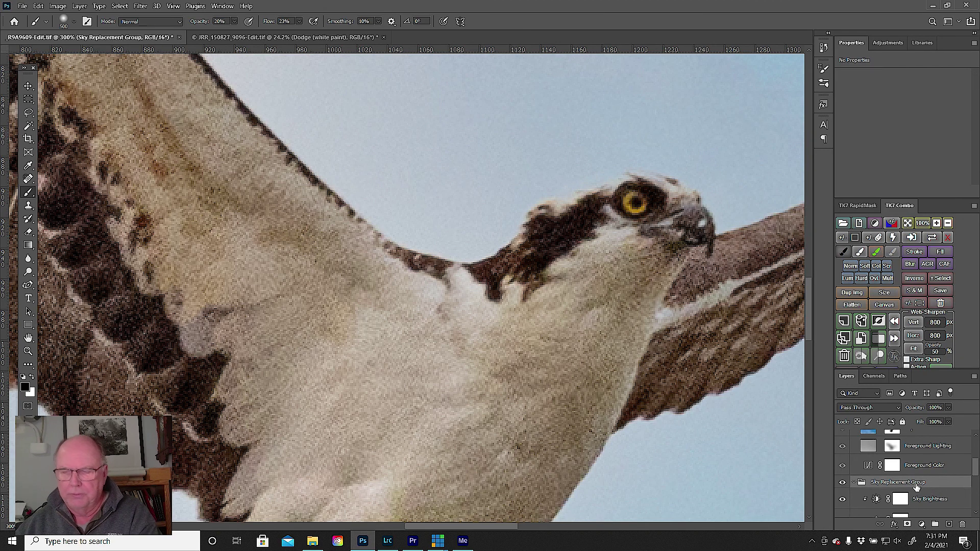
pyautogui.hotkey('ctrl', 'z')
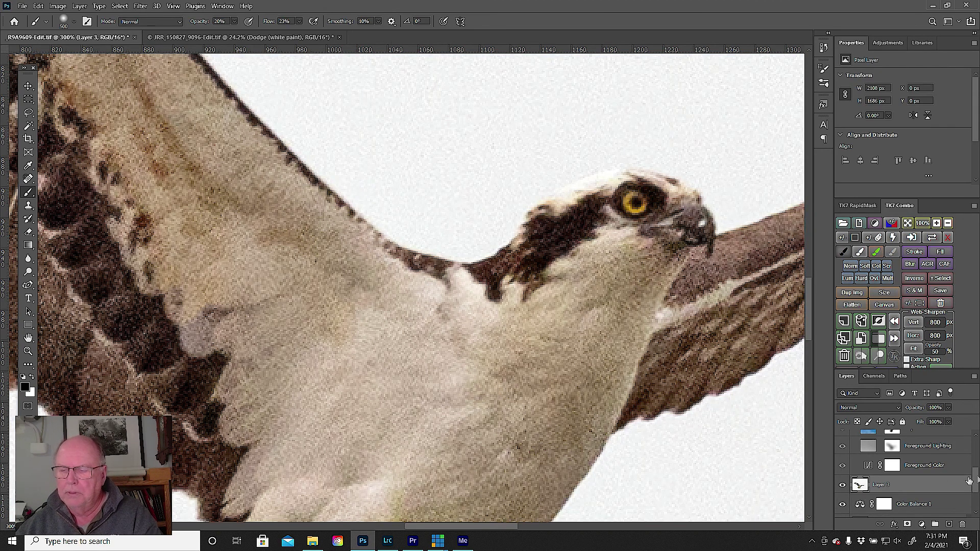
# - Show the earlier Sky Replacement Group, inspect the osprey's neck edges at 600%, and fit the whole image in view
pyautogui.scroll(3, 976, 483)
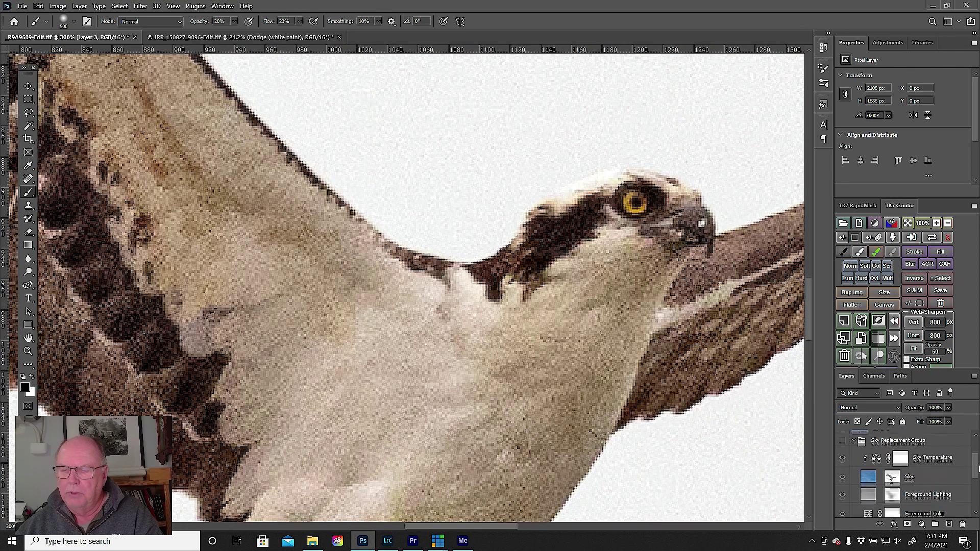
pyautogui.click(842, 464)
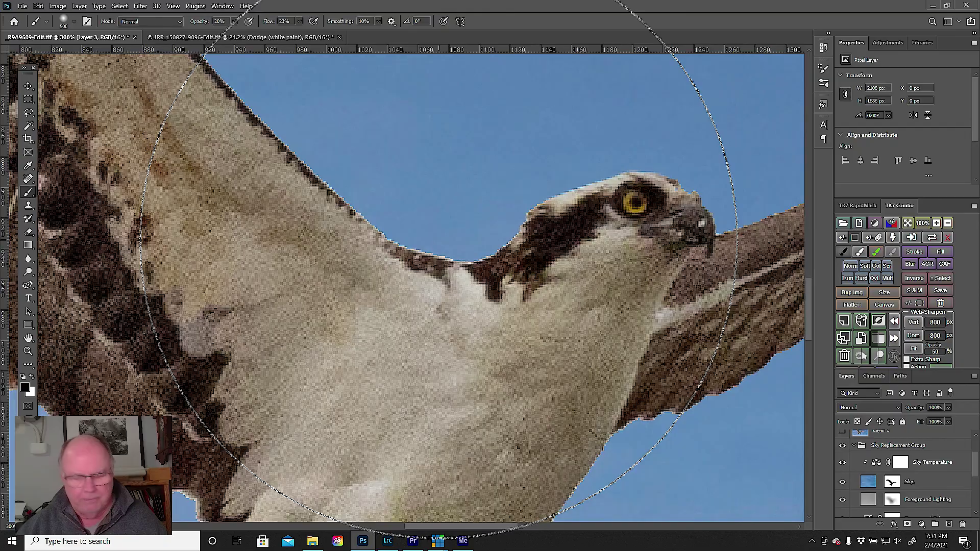
pyautogui.hotkey('ctrl', '+')
pyautogui.hotkey('ctrl', '+')
pyautogui.hotkey('ctrl', '+')
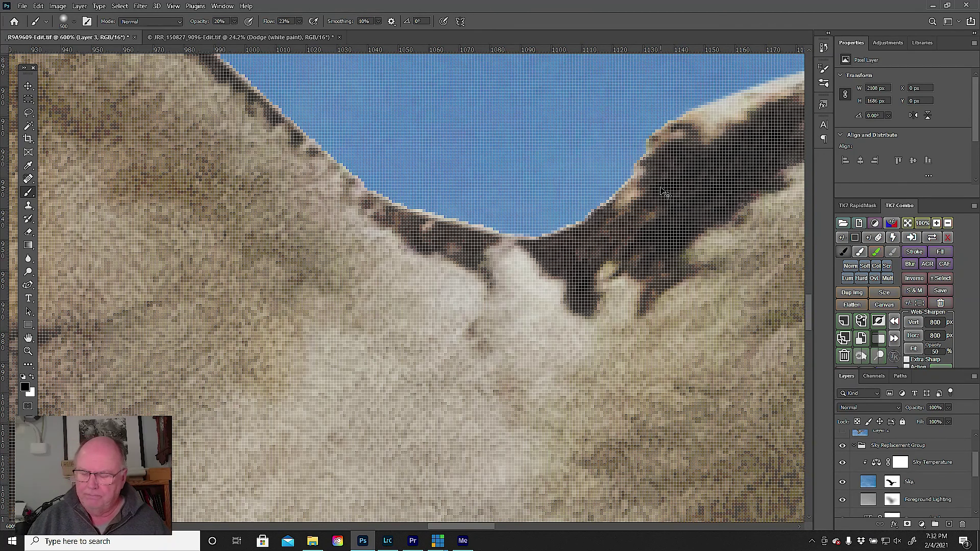
pyautogui.hotkey('ctrl', '0')
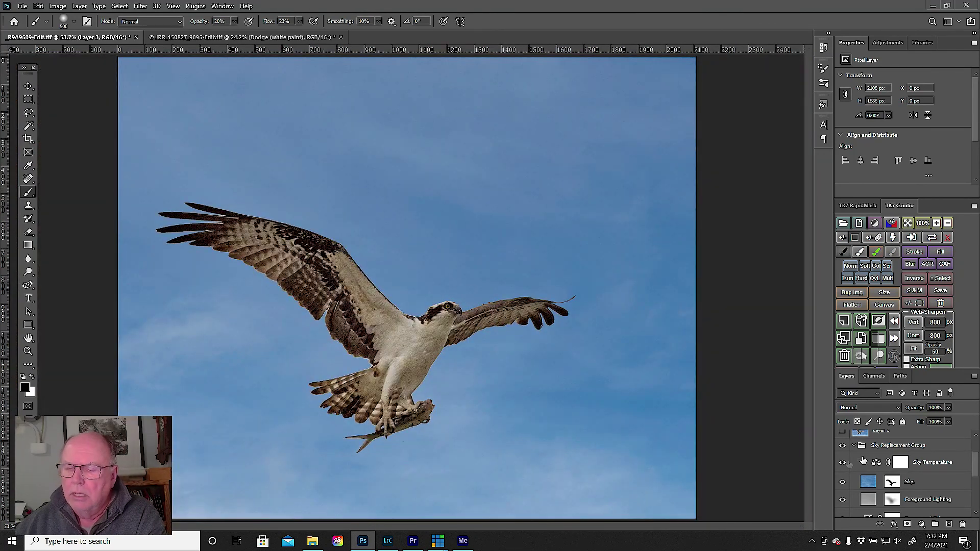
# - Show the Curves 1 adjustment layer above Layer 2 and review the layer stack down to Color Balance 1
pyautogui.scroll(3, 851, 473)
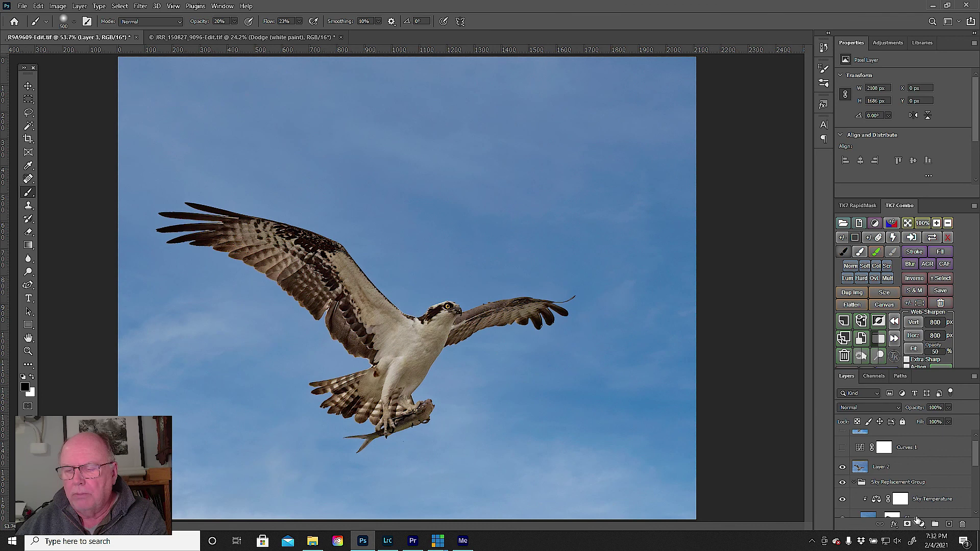
pyautogui.click(844, 447)
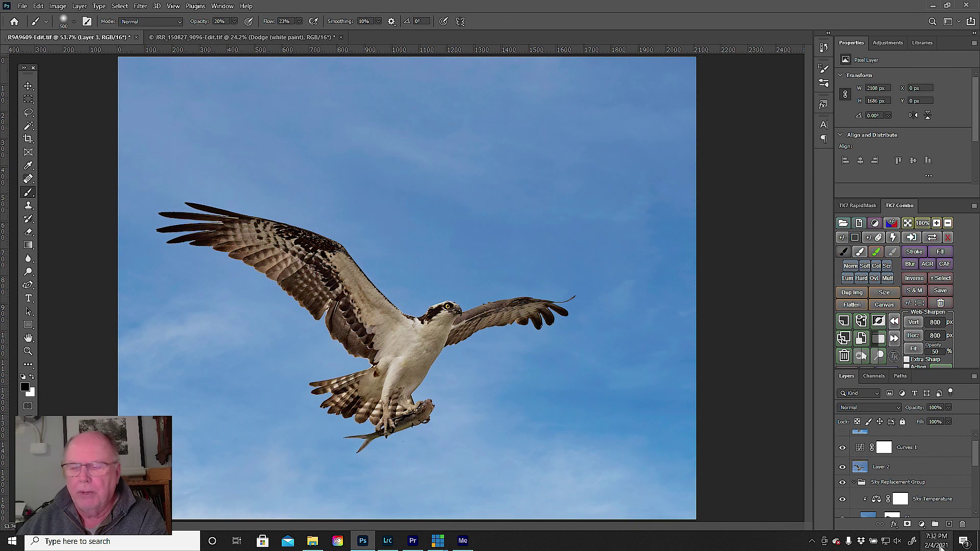
pyautogui.scroll(-2, 934, 479)
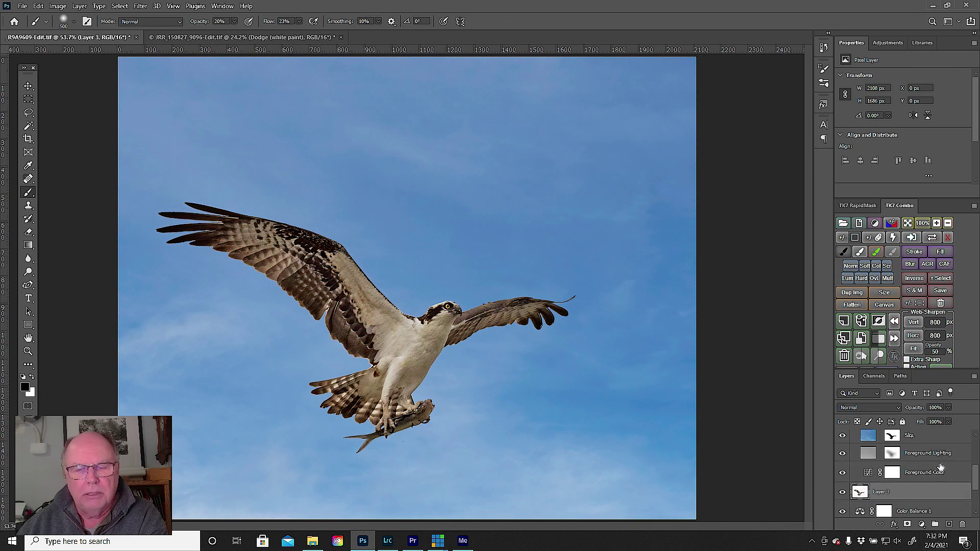
pyautogui.moveTo(977, 478); pyautogui.dragTo(978, 446)
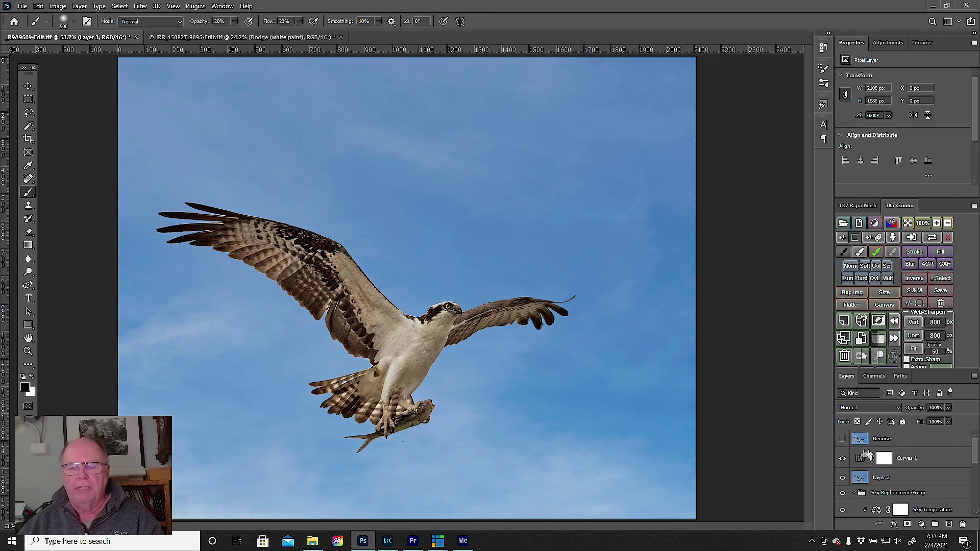
# - Compare the whole image with Curves 1 and Layer 2 hidden and shown
pyautogui.click(904, 479)
pyautogui.moveTo(843, 459); pyautogui.dragTo(845, 487)
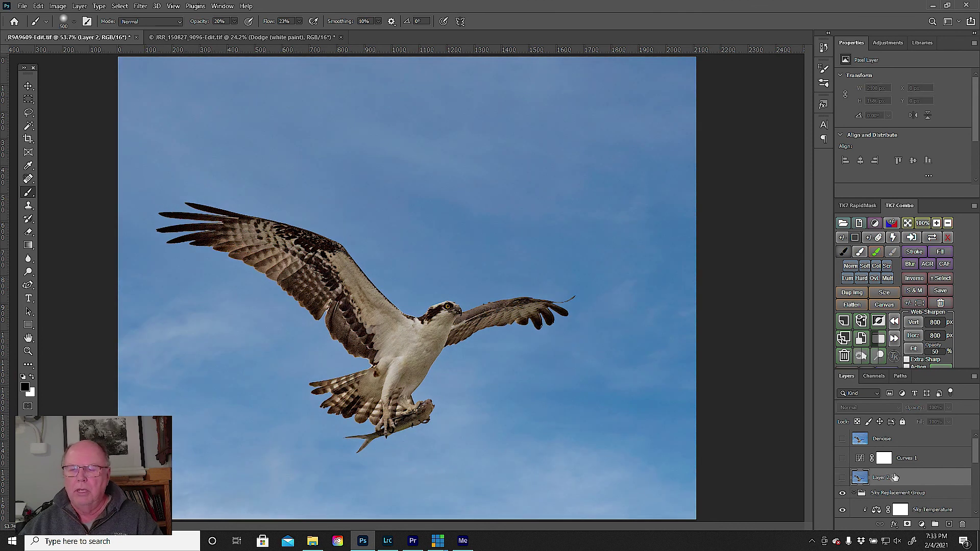
pyautogui.moveTo(843, 478); pyautogui.dragTo(845, 459)
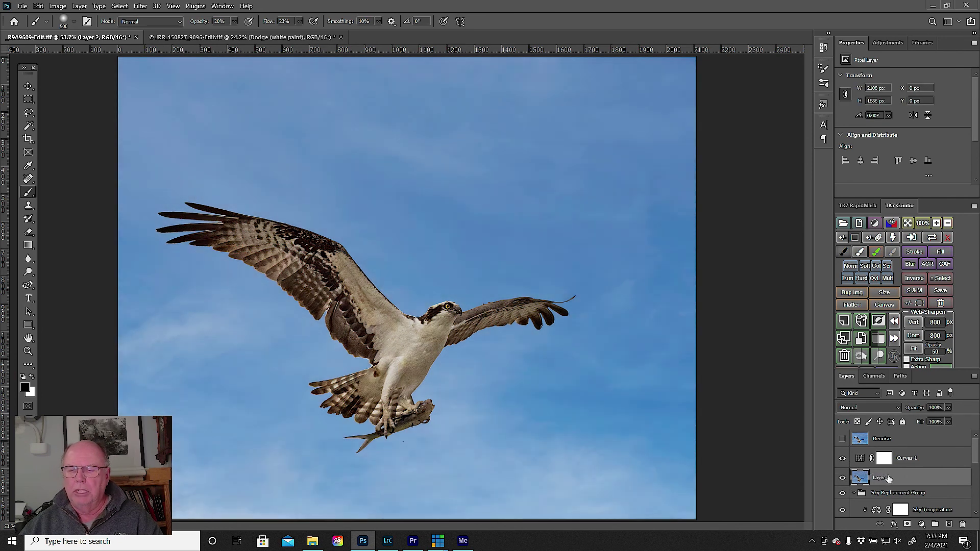
# - Compare the noise in the osprey and sky at 100% with Layer 2 hidden and shown, leaving it shown
pyautogui.click(842, 480)
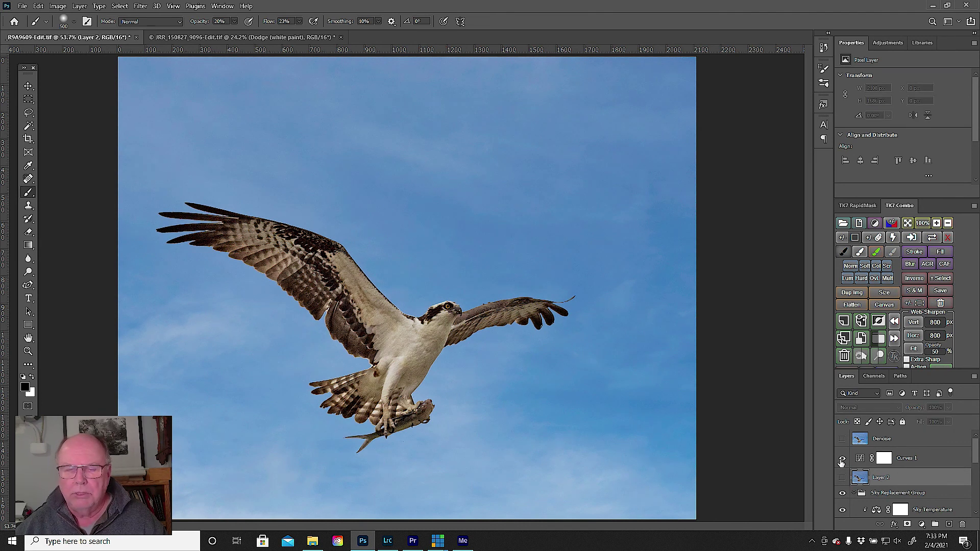
pyautogui.hotkey('ctrl', '1')
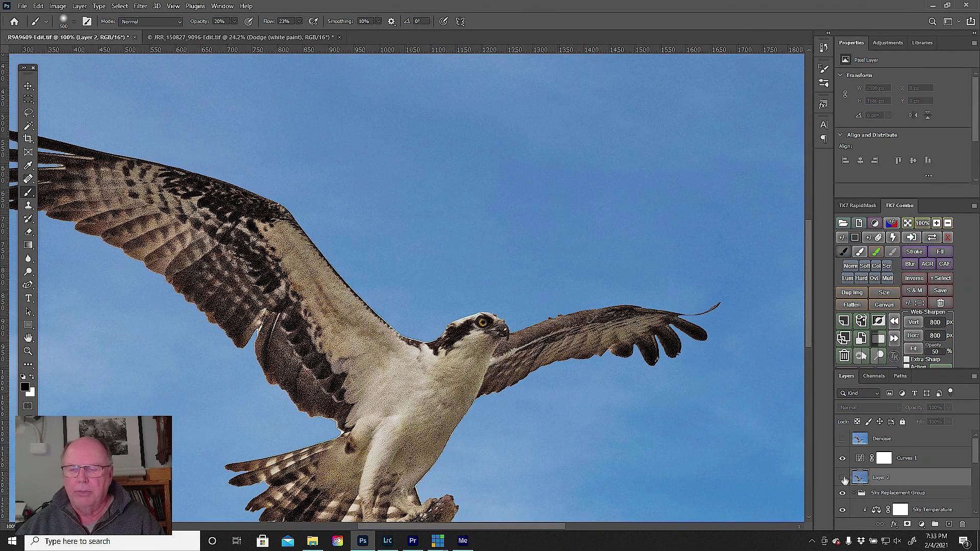
pyautogui.click(843, 480)
pyautogui.click(842, 479)
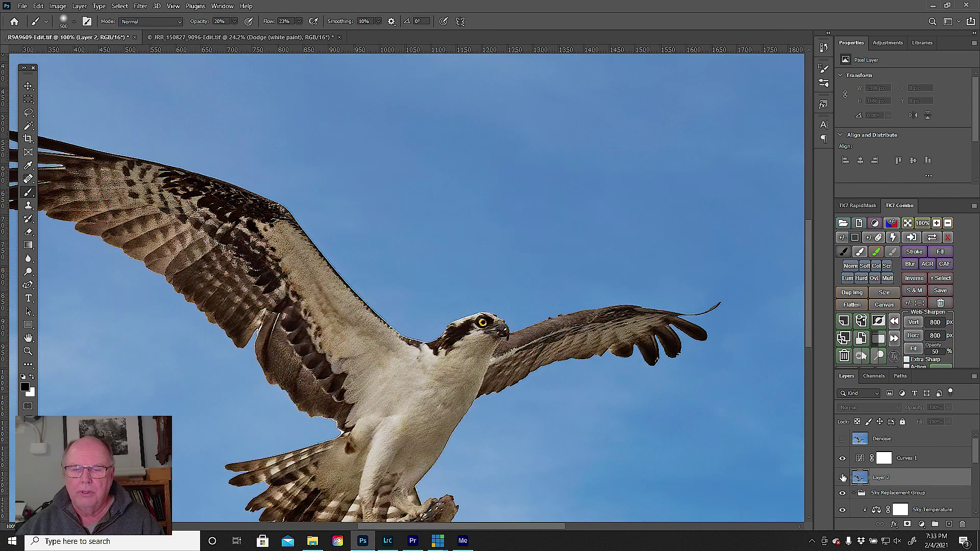
pyautogui.click(843, 479)
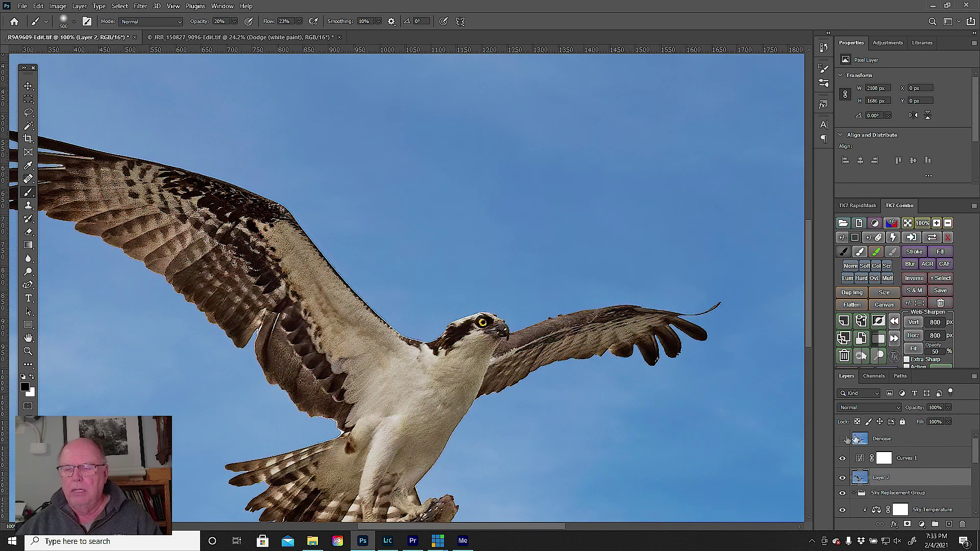
# - Stamp all visible layers into a new merged layer directly above Curves 1
pyautogui.click(917, 439)
pyautogui.click(926, 458)
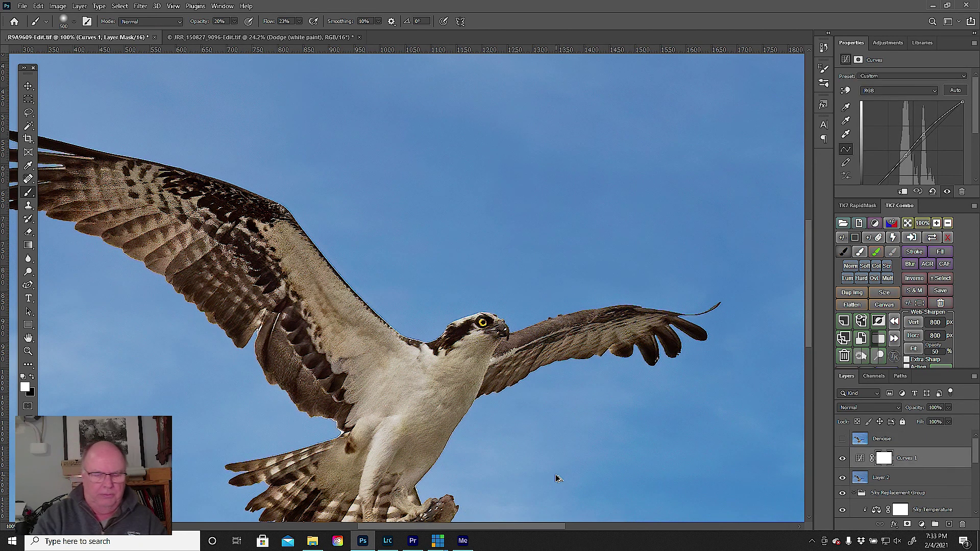
pyautogui.hotkey('ctrl', 'shift', 'alt', 'e')
pyautogui.press('x')
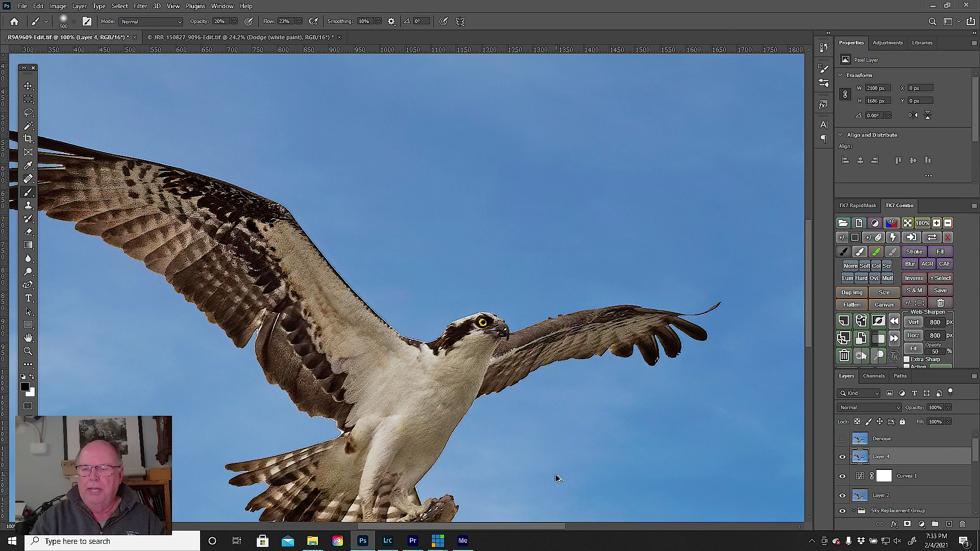
# - Open the merged layer in the Topaz DeNoise AI plug-in
pyautogui.click(154, 7)
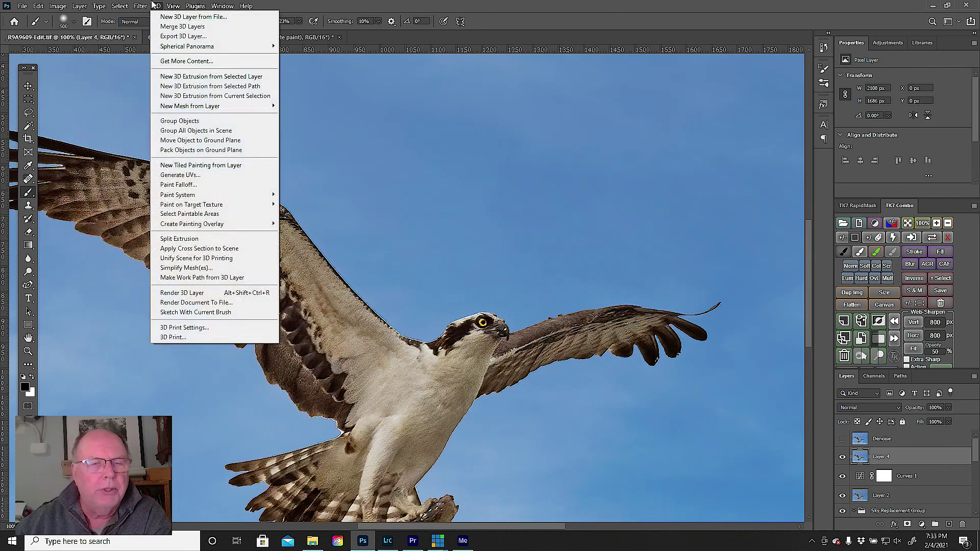
pyautogui.click(141, 7)
pyautogui.click(141, 6)
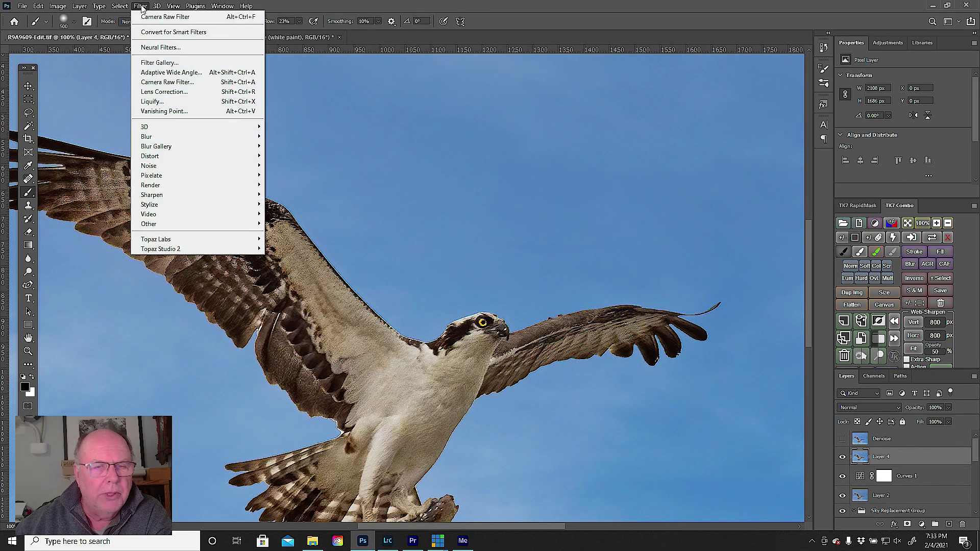
pyautogui.moveTo(245, 239)
pyautogui.click(282, 239)
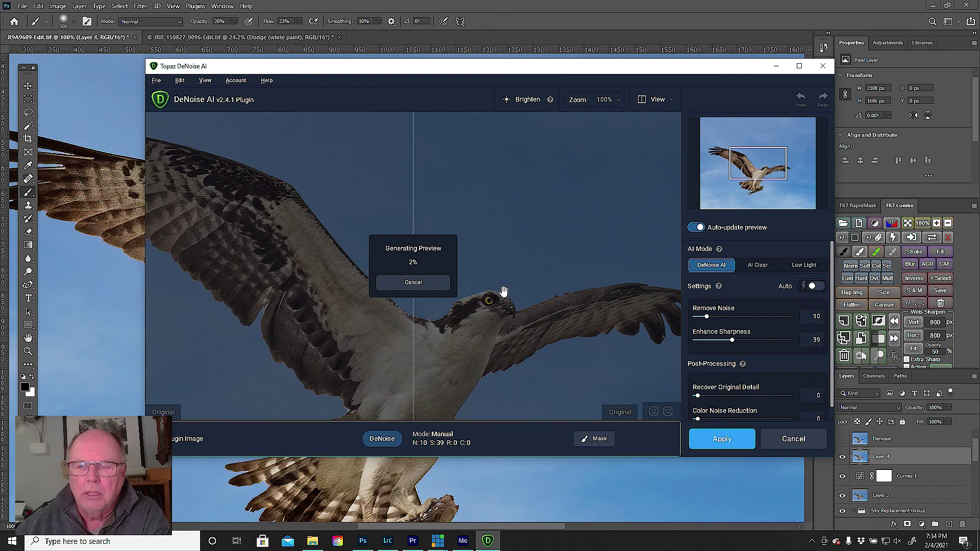
# - Turn on automatic noise reduction settings and preview the osprey's head and breast at 200%
pyautogui.click(812, 287)
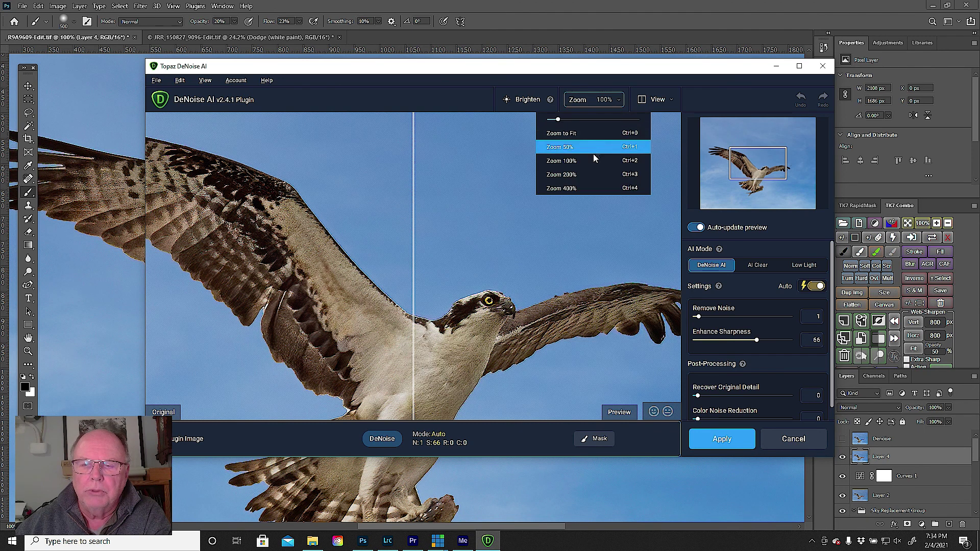
pyautogui.click(587, 173)
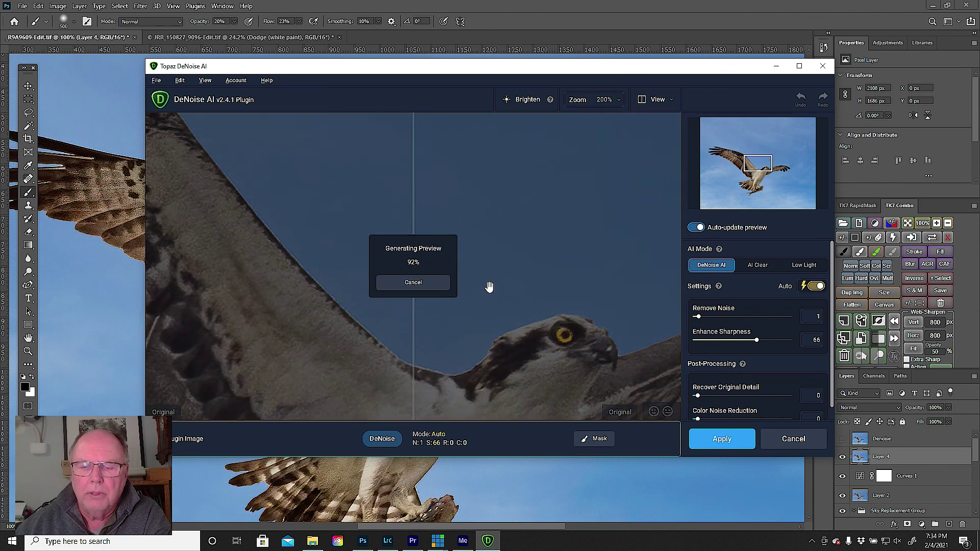
pyautogui.moveTo(490, 284); pyautogui.dragTo(514, 142)
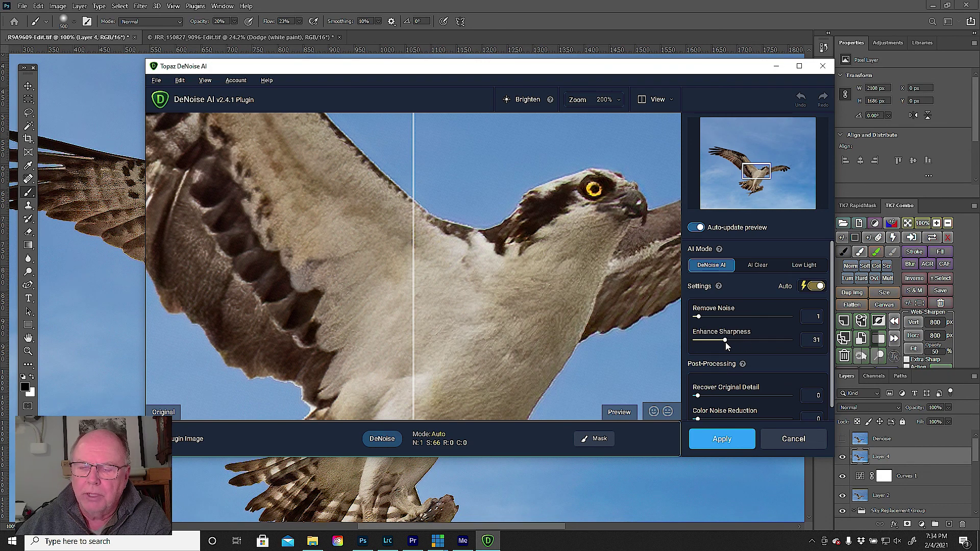
# - Set Enhance Sharpness to 33 and Remove Noise to 31, and compare the denoised preview with the original across the wing
pyautogui.moveTo(725, 342); pyautogui.dragTo(727, 342)
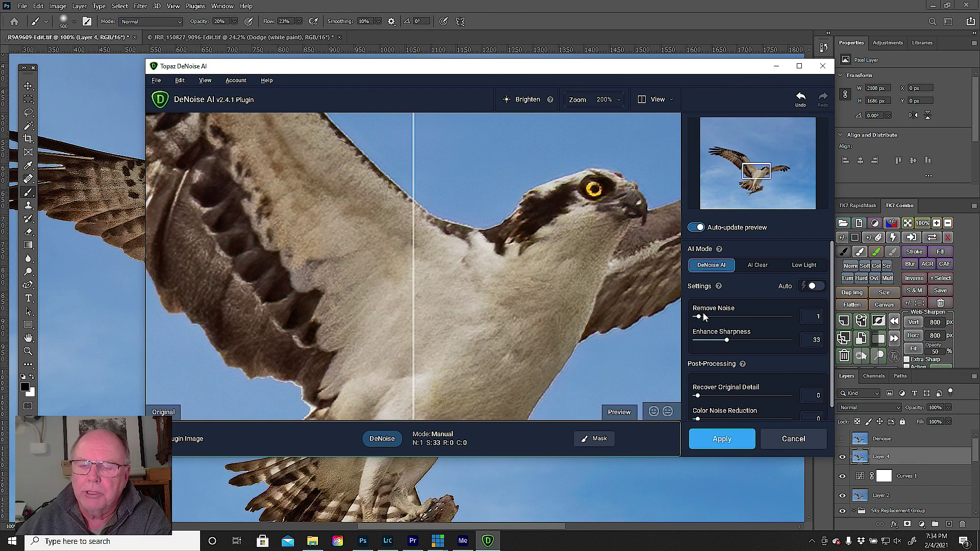
pyautogui.moveTo(698, 319); pyautogui.dragTo(726, 319)
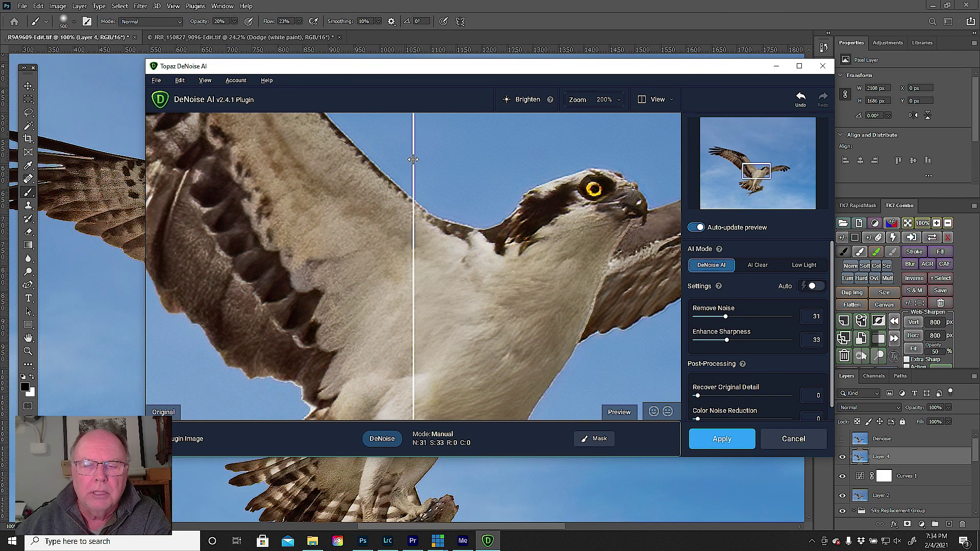
pyautogui.moveTo(413, 159); pyautogui.dragTo(212, 197)
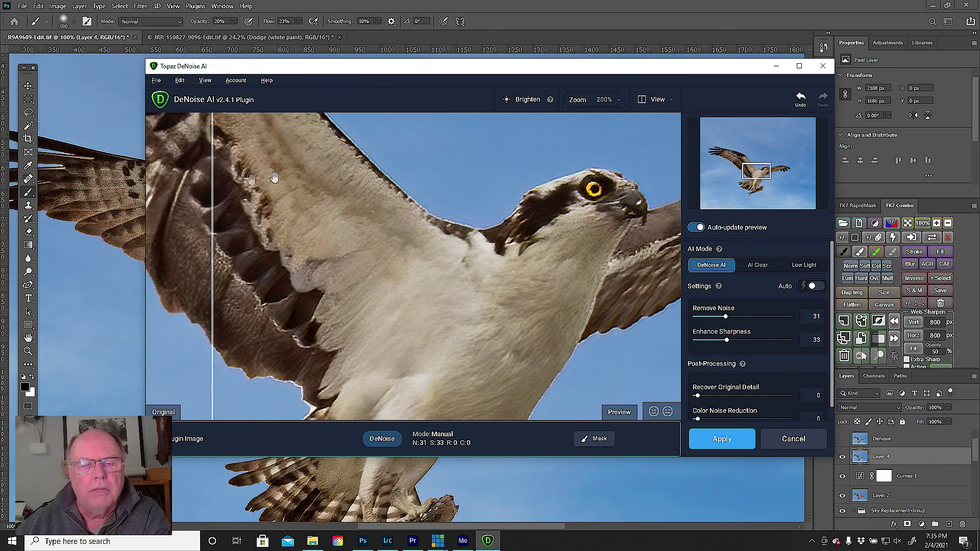
# - Compare the denoised preview with the original around the osprey's head and far wing, and leave DeNoise AI without applying it
pyautogui.moveTo(564, 293); pyautogui.dragTo(329, 309)
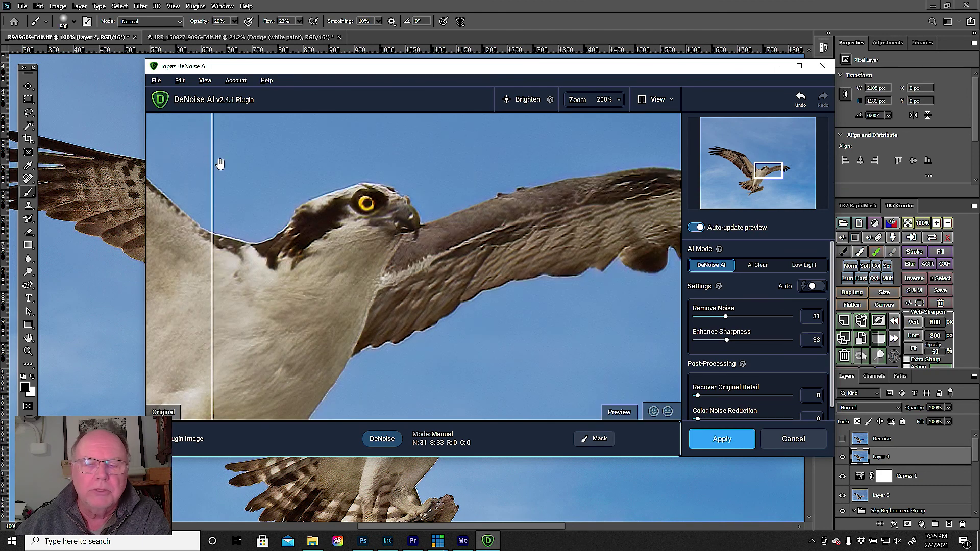
pyautogui.moveTo(212, 162); pyautogui.dragTo(187, 203)
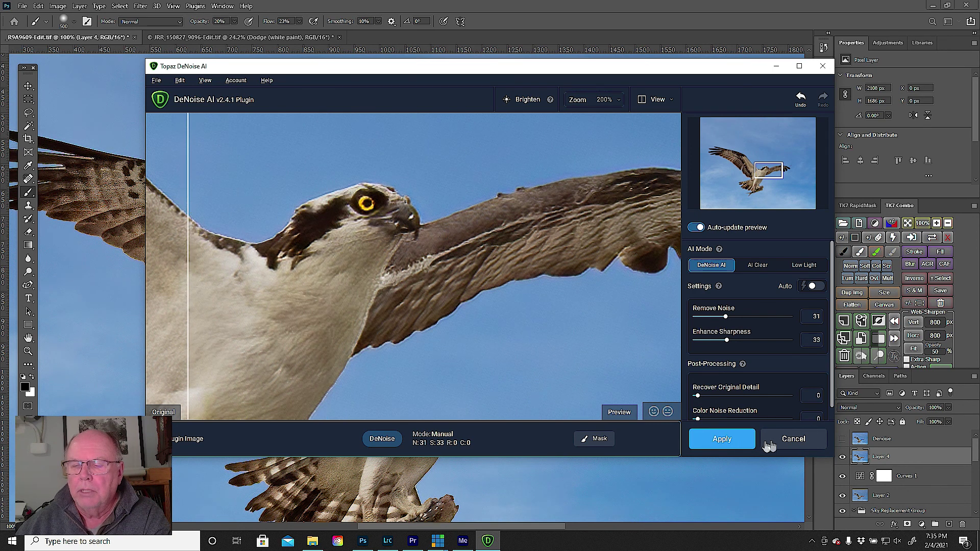
pyautogui.click(803, 446)
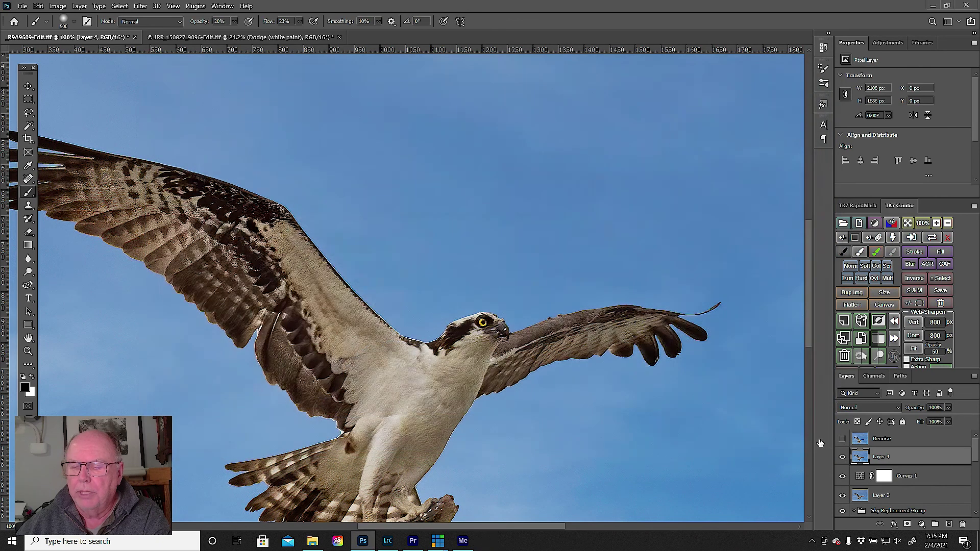
# - Hide Layer 4, show the Denoise layer above it, and view the whole image
pyautogui.moveTo(843, 459); pyautogui.dragTo(842, 439)
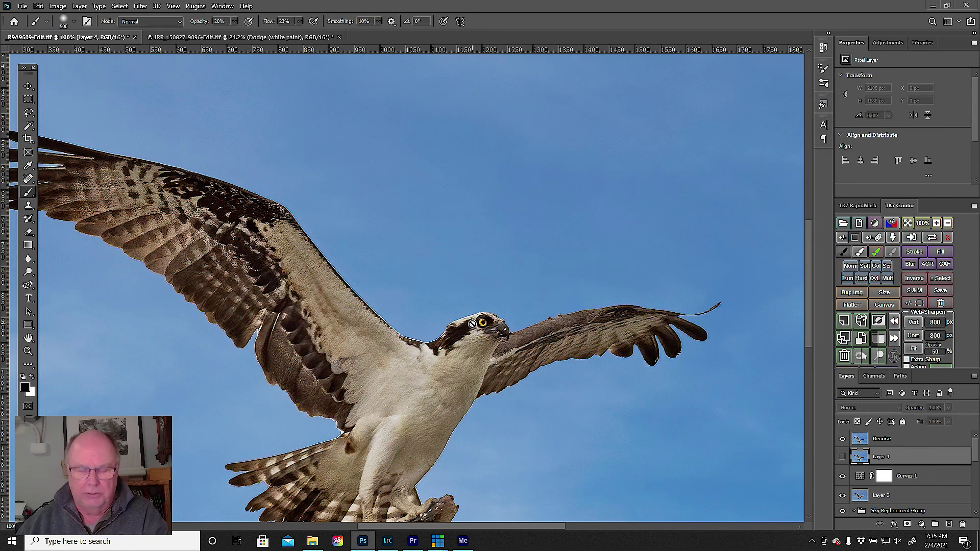
pyautogui.hotkey('ctrl', '0')
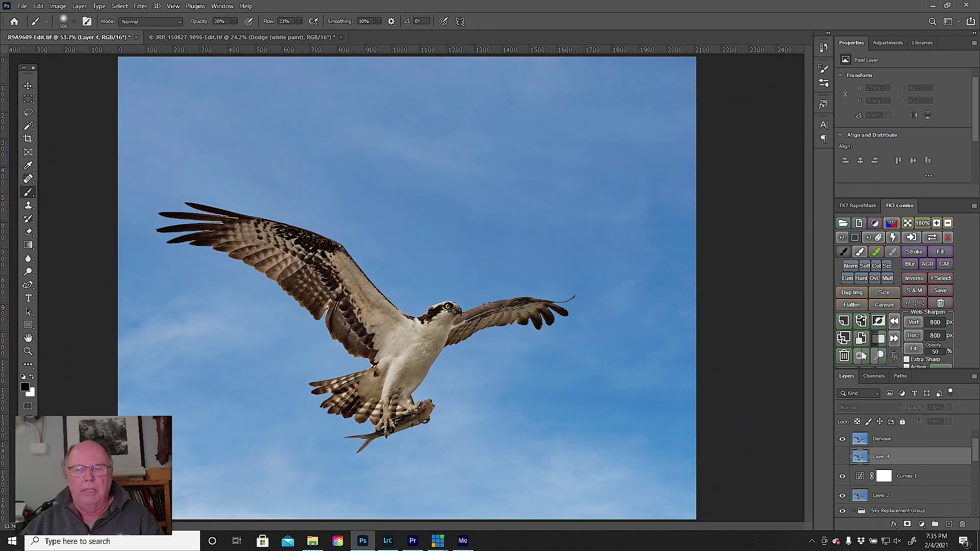
# - Show only the Background layer to compare the original photo with the finished image, and restore the other layers' visibility
pyautogui.moveTo(974, 454); pyautogui.dragTo(973, 502)
pyautogui.keyDown('alt'); pyautogui.click(842, 510); pyautogui.keyUp('alt')
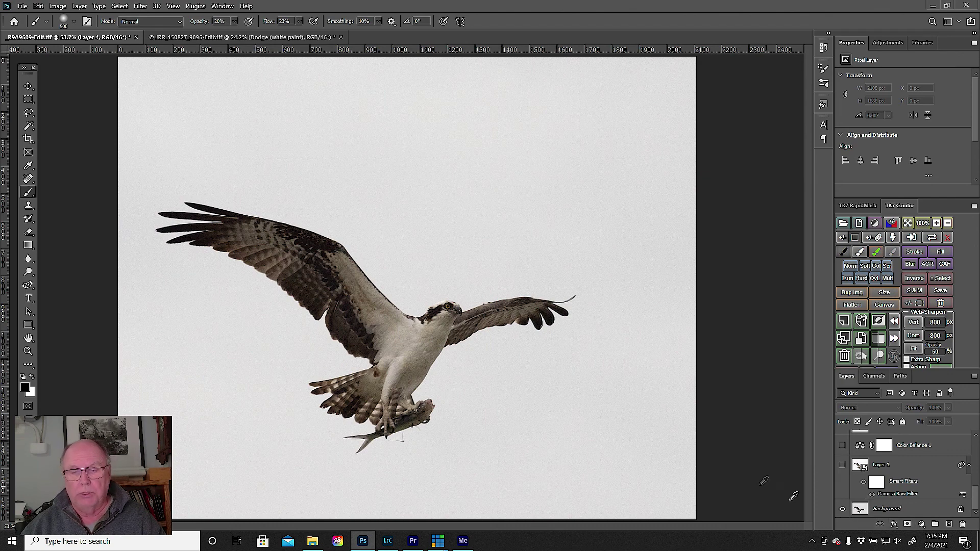
pyautogui.keyDown('alt'); pyautogui.click(843, 509); pyautogui.keyUp('alt')
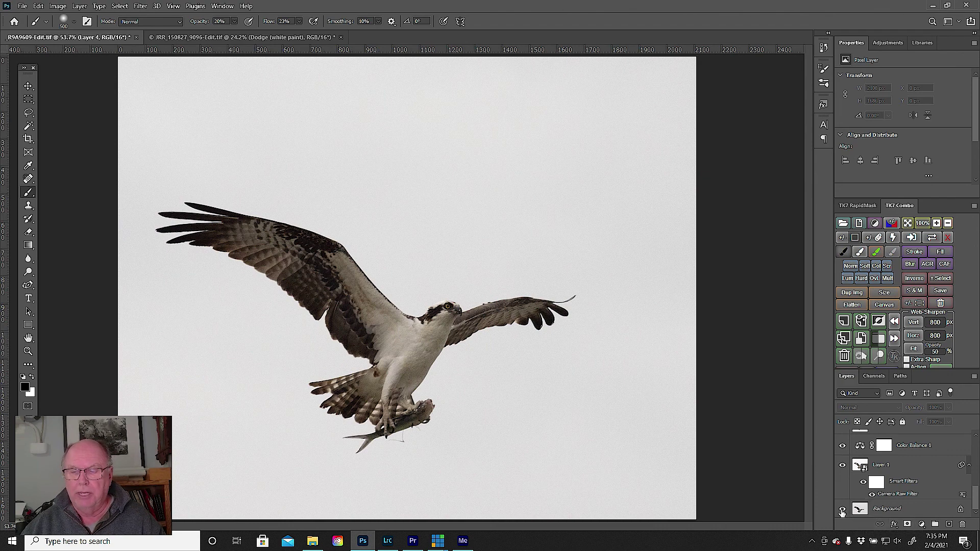